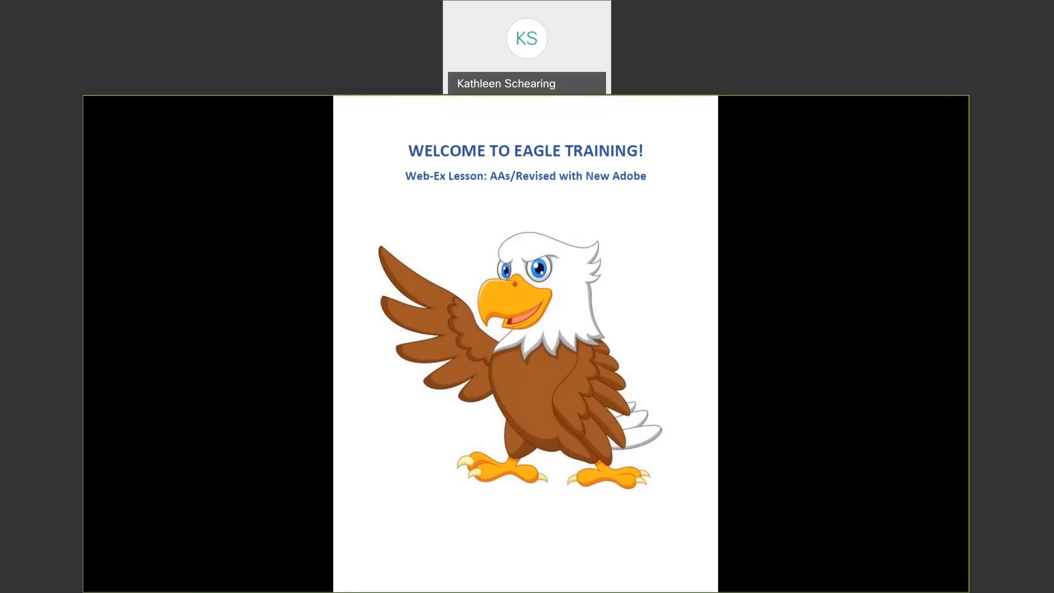
Step: Exit full-screen mode on the EAGLE Training welcome slide
key("Escape")
Step: Minimize Acrobat to reveal the Resident Ledger Inquiry and bring up File Explorer on the S: drive
left_click(901, 101)
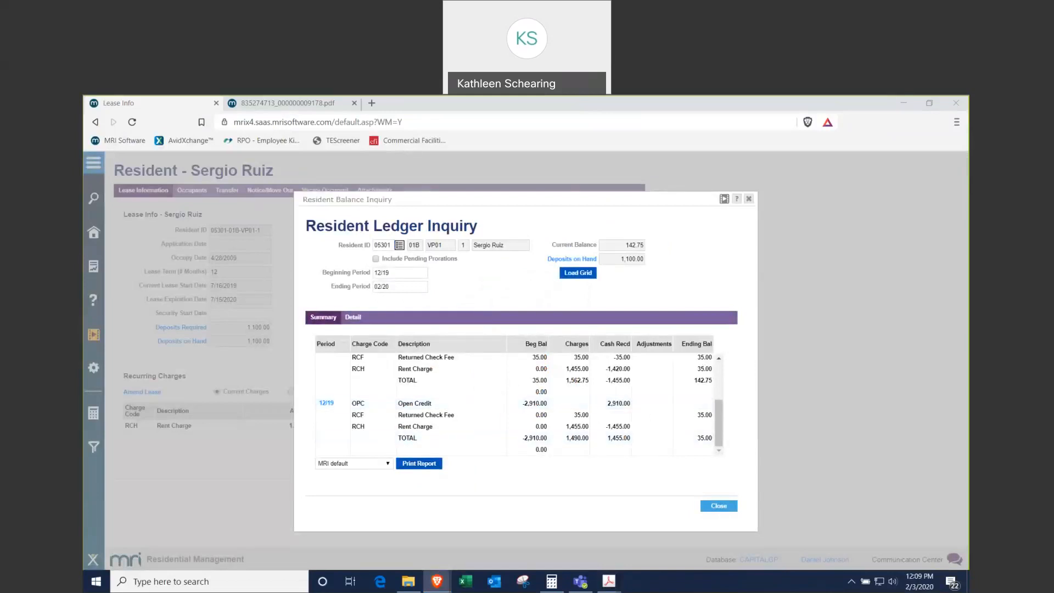
left_click(408, 581)
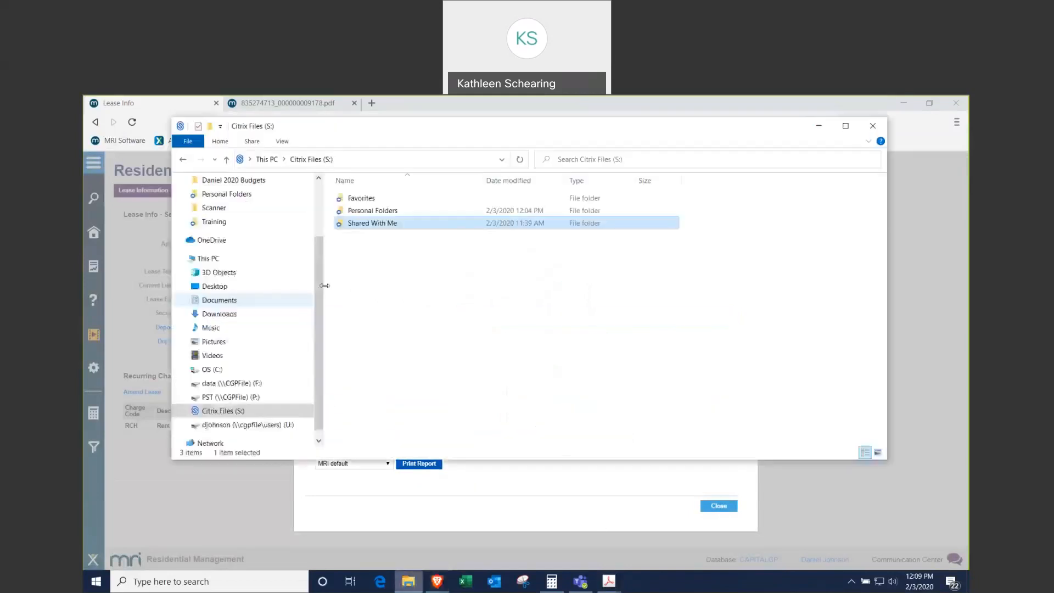
Step: Browse through Shared With Me and Property Folders into Training and Resources
double_click(377, 226)
double_click(377, 229)
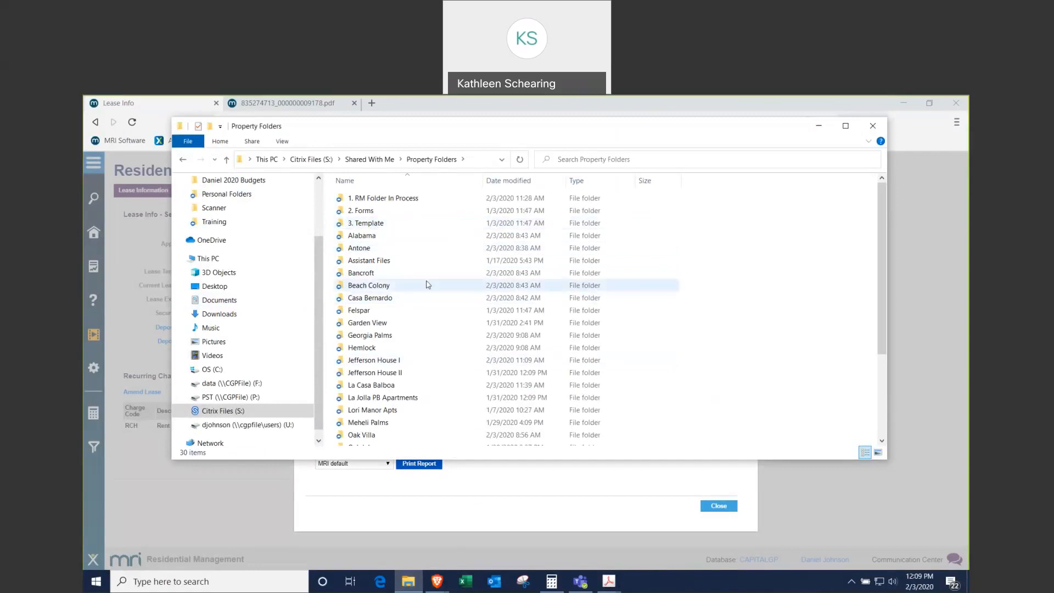
scroll(427, 247, "down", 4)
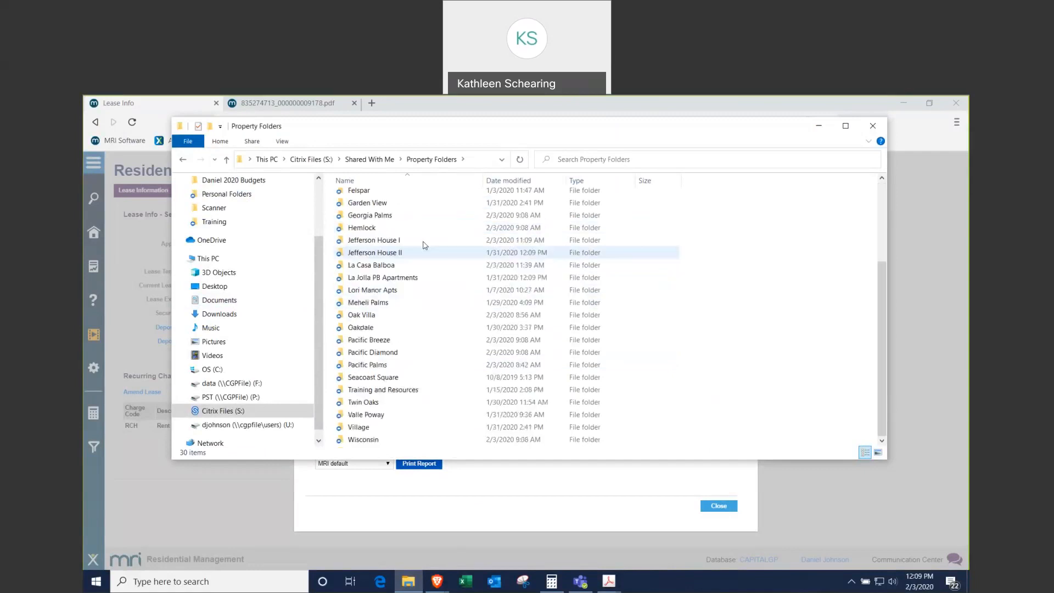
double_click(384, 391)
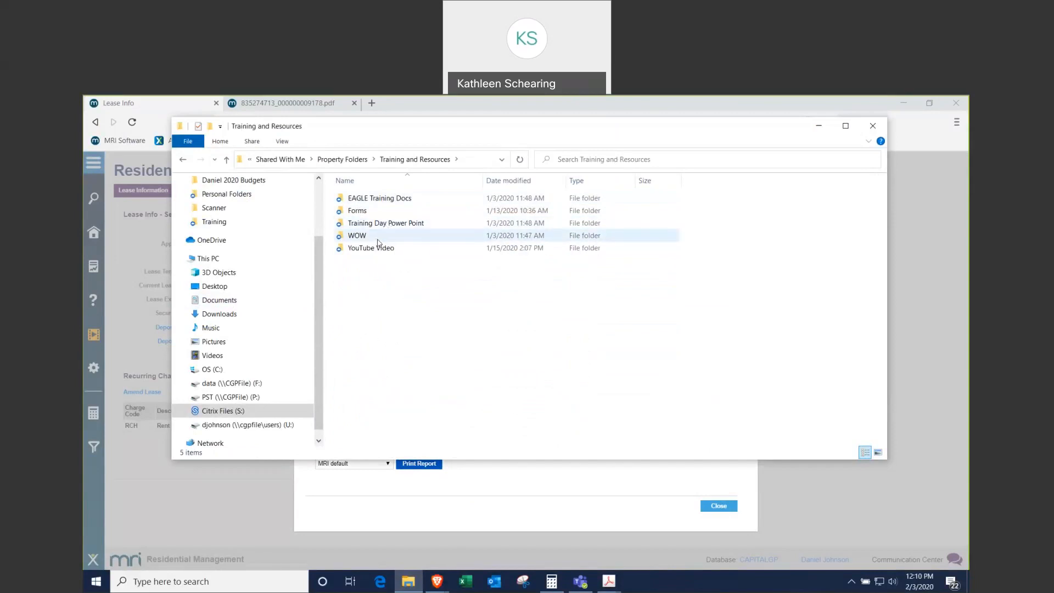
double_click(377, 212)
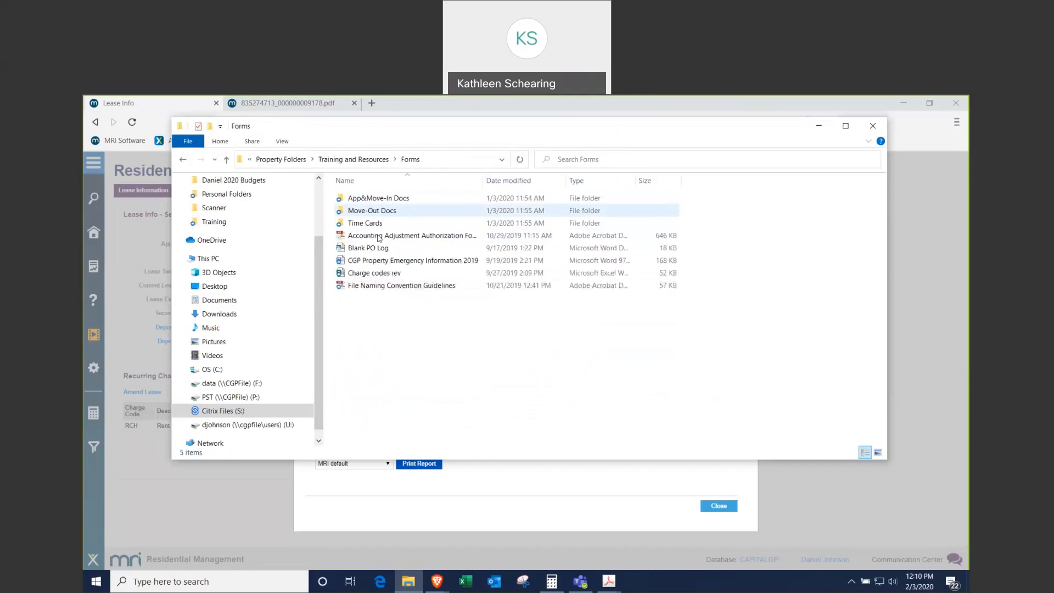
left_click(182, 160)
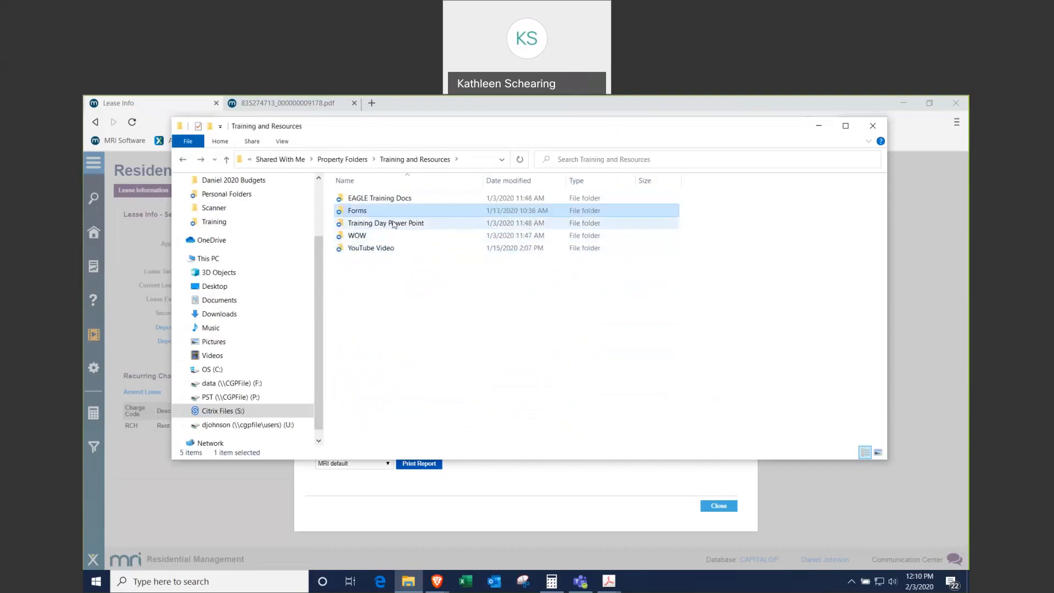
Step: Go into EAGLE Training Docs > AA Training and launch the Accounting Adjustments Procedure PDF
double_click(391, 200)
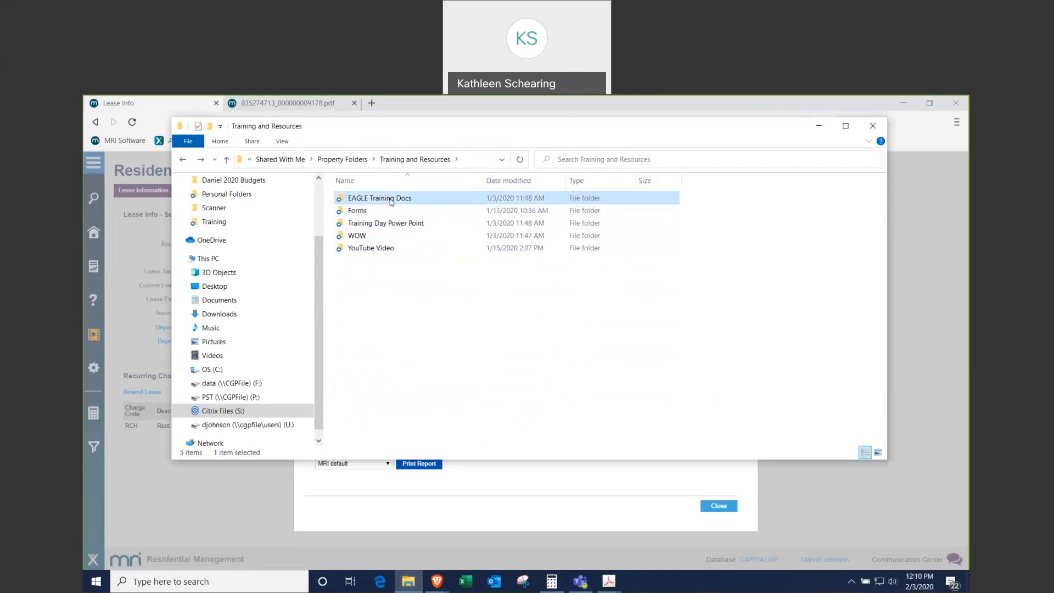
double_click(377, 204)
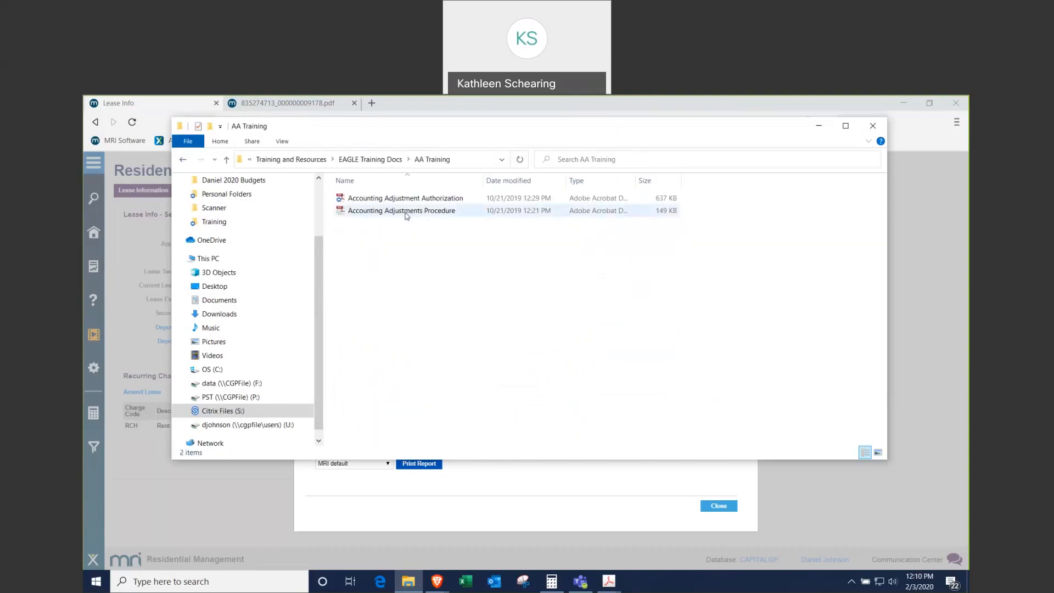
double_click(407, 214)
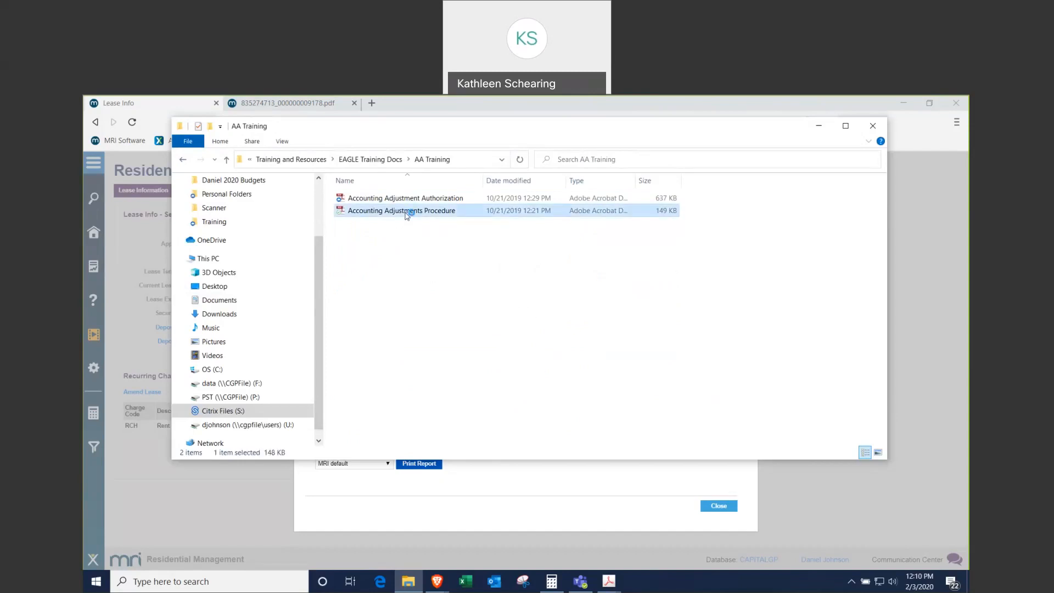
scroll(583, 341, "down", 8)
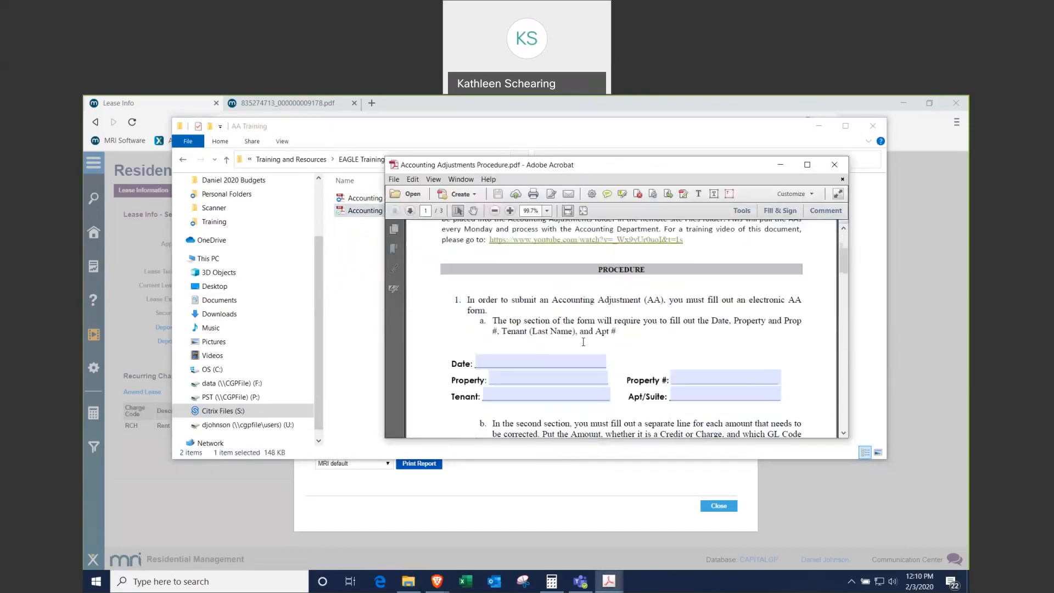
Step: Read the procedure down to the Combine Files steps, then minimize Acrobat
scroll(583, 341, "down", 7)
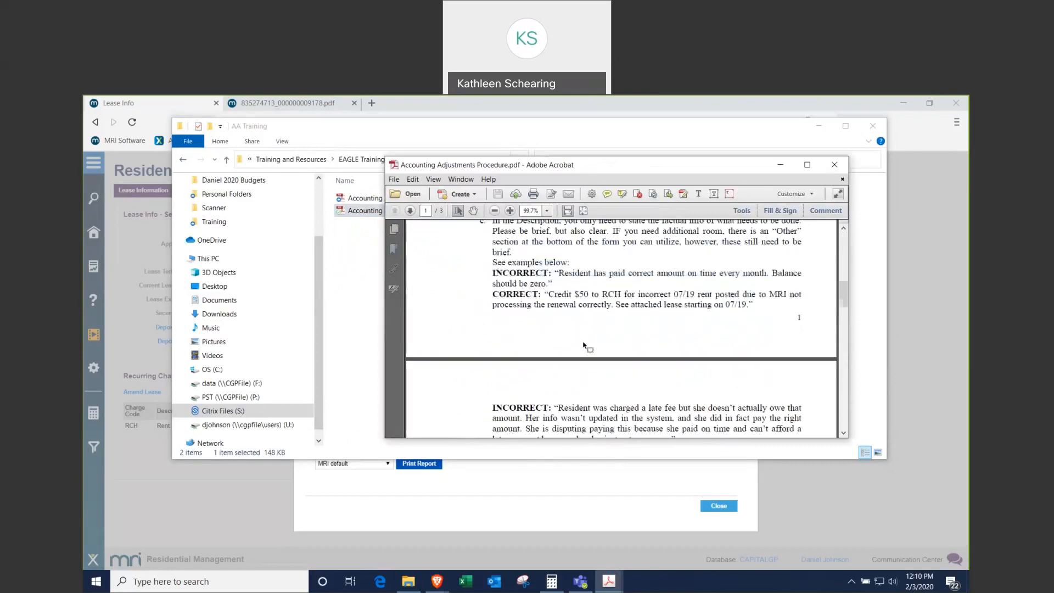
scroll(634, 343, "down", 5)
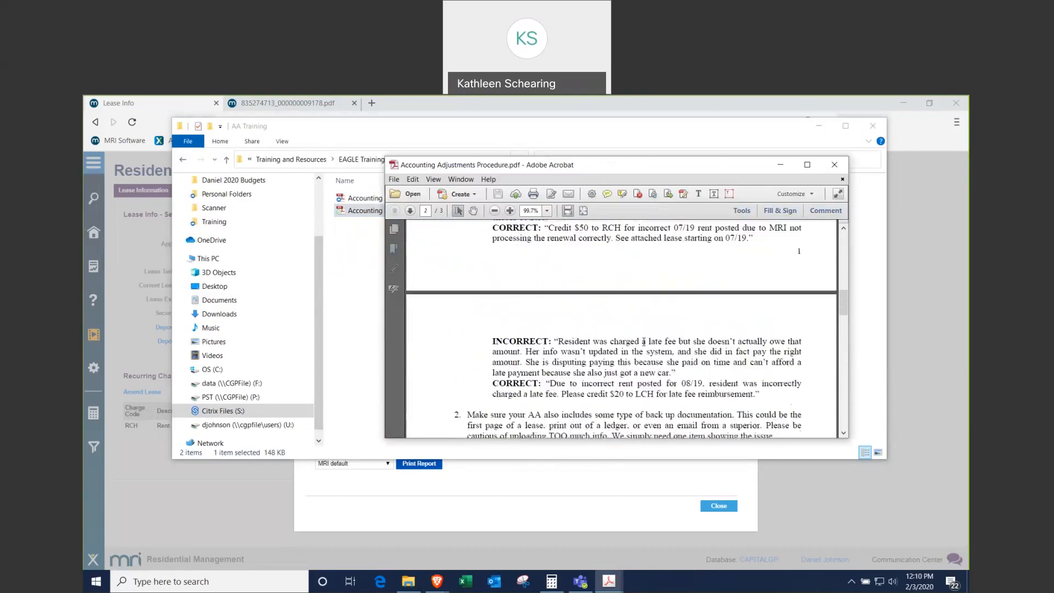
scroll(641, 320, "down", 5)
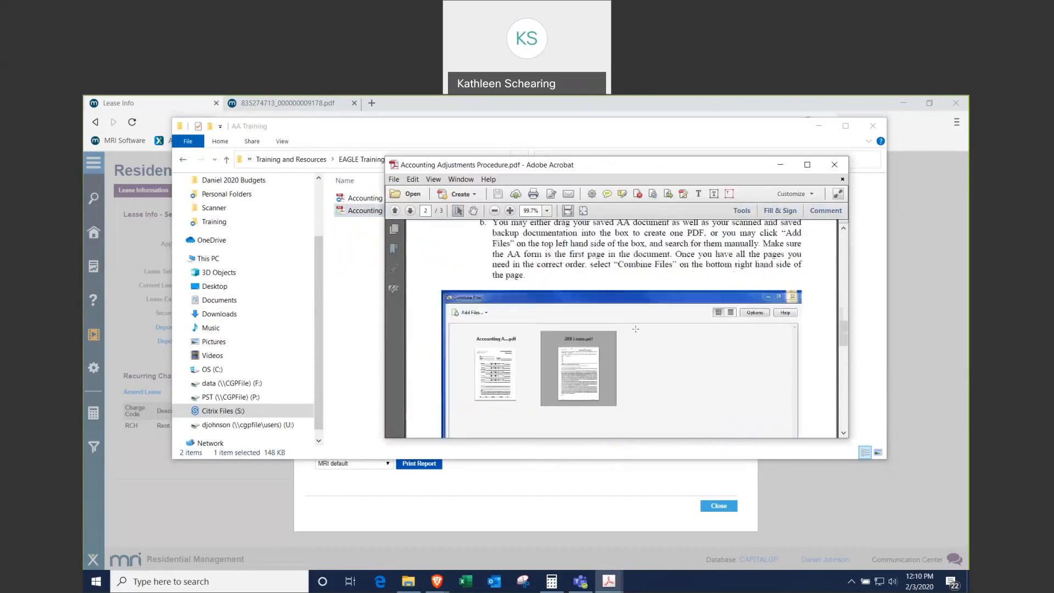
scroll(569, 338, "up", 3)
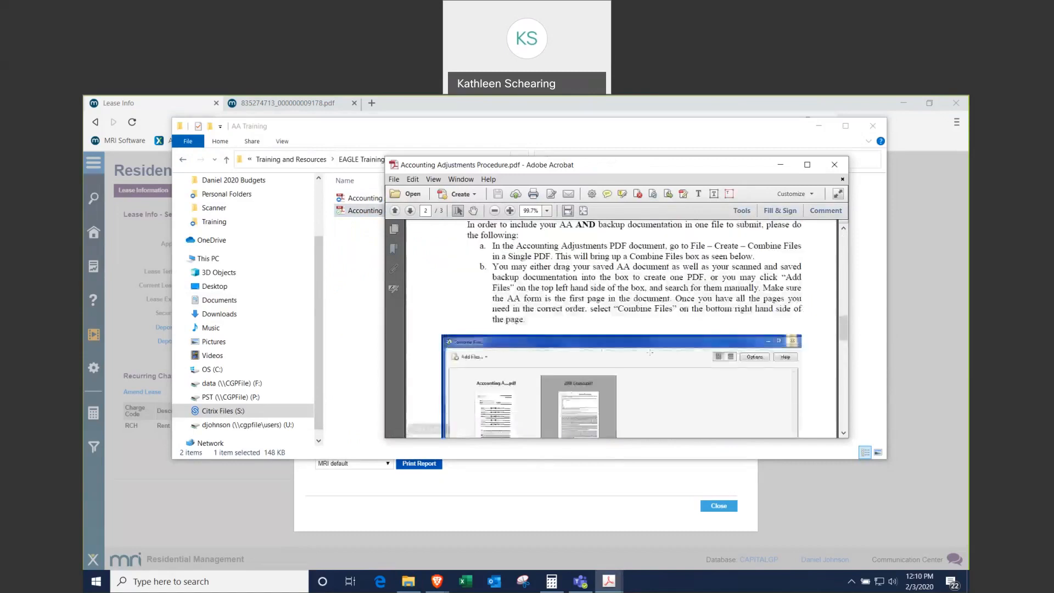
scroll(590, 311, "down", 6)
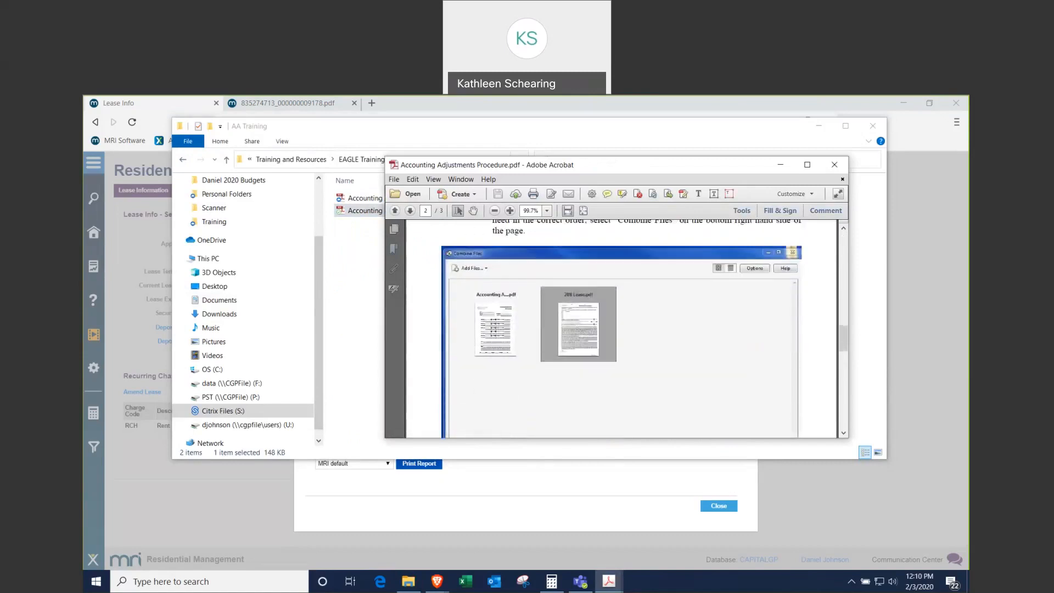
scroll(619, 373, "up", 5)
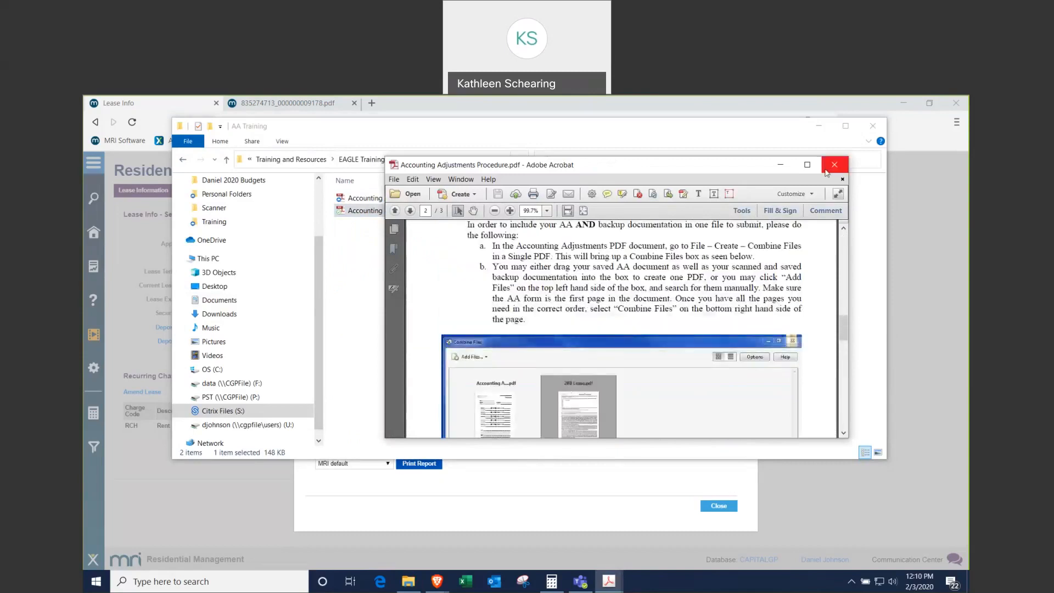
left_click(781, 166)
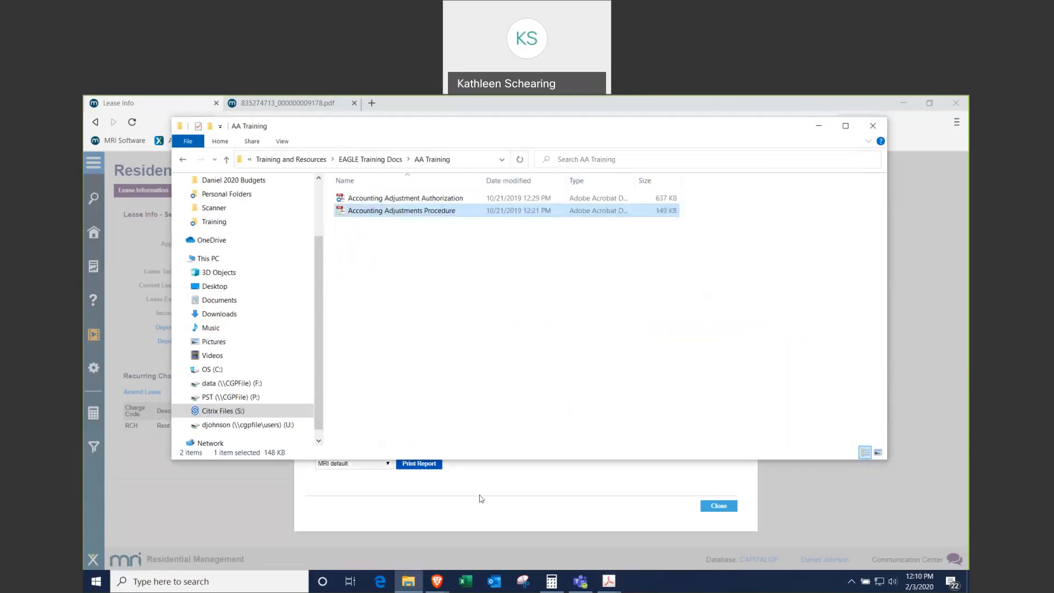
Step: Restore and maximize the authorization form, reviewing its 72.75 LCH, 35.00 RCF and 100.00 RCH credits
left_click(609, 581)
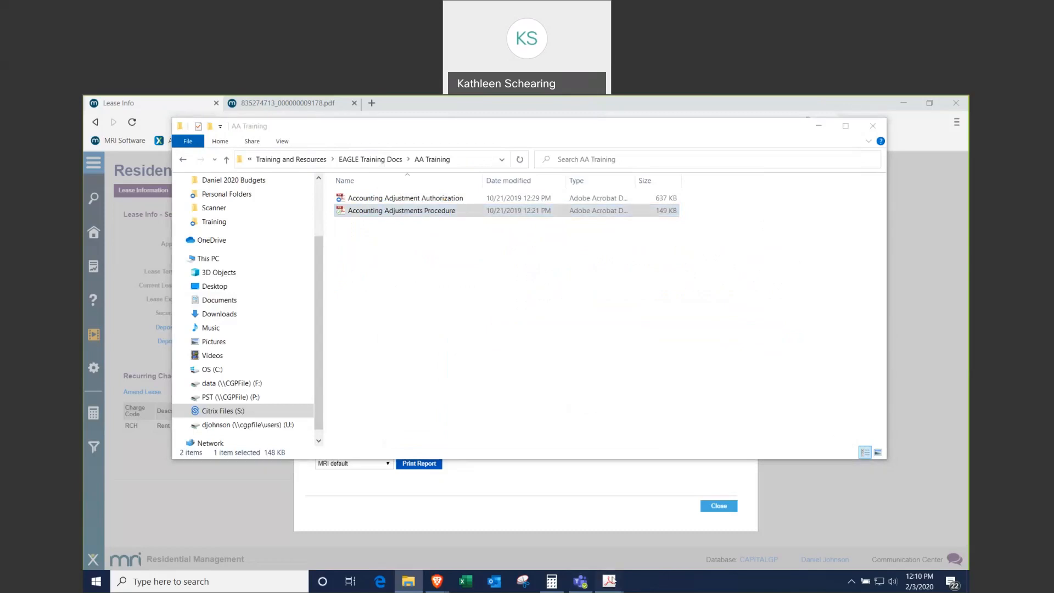
left_click(503, 533)
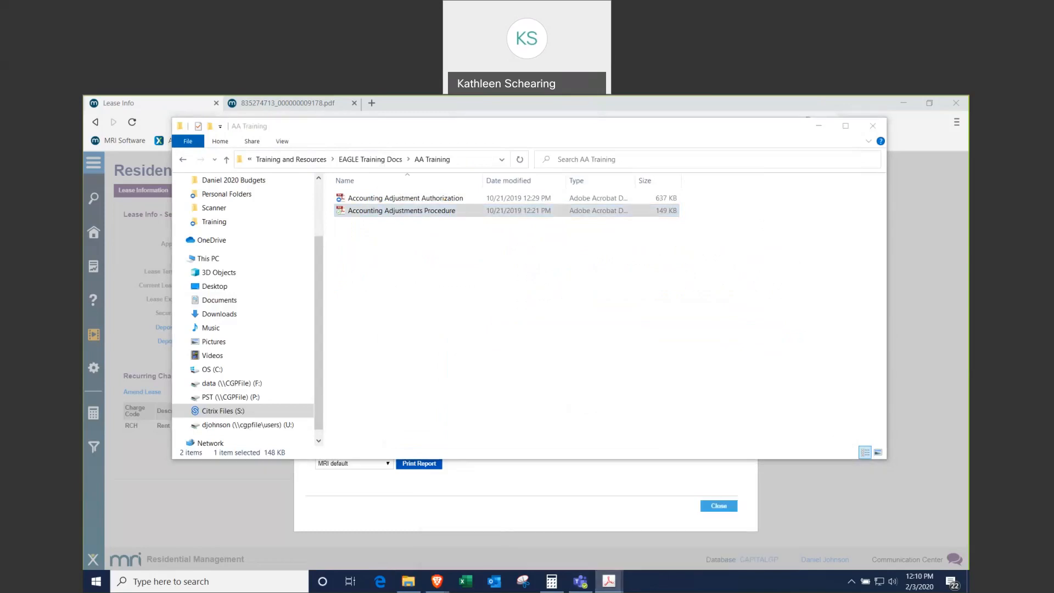
double_click(667, 137)
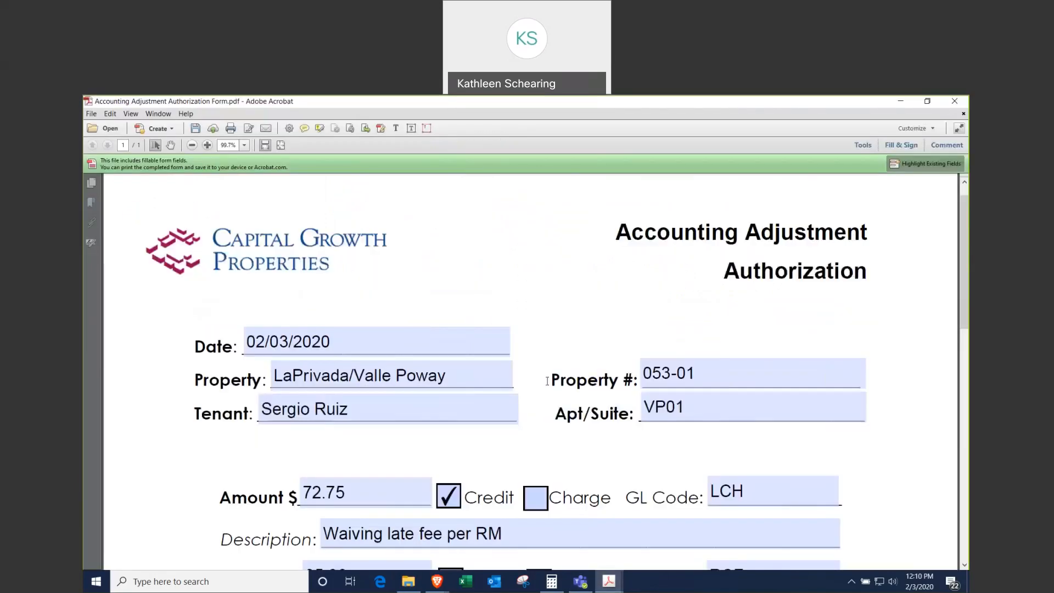
scroll(472, 359, "down", 3)
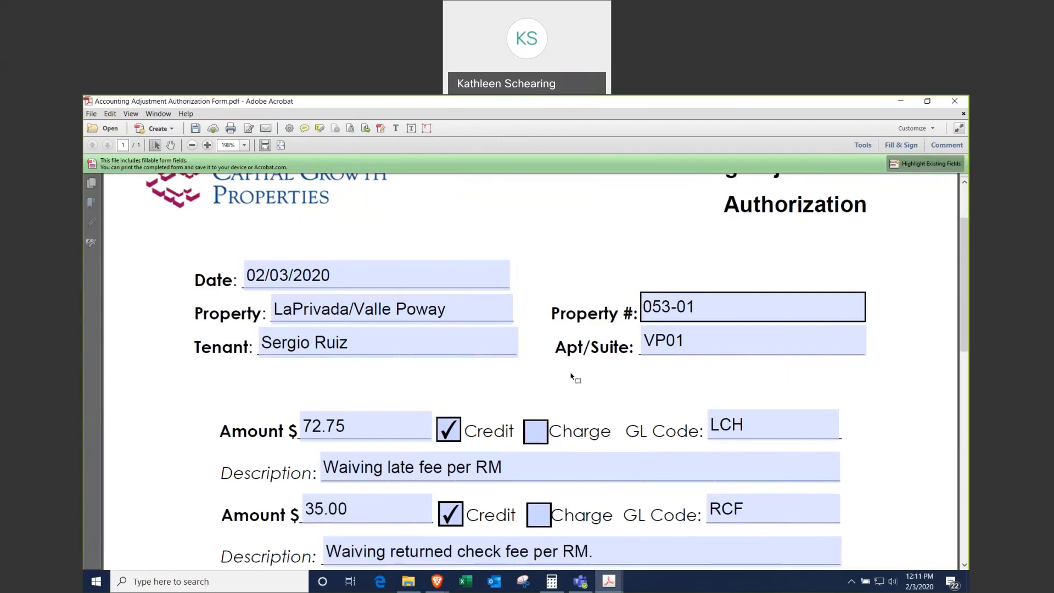
scroll(511, 401, "down", 3)
scroll(528, 419, "down", 1)
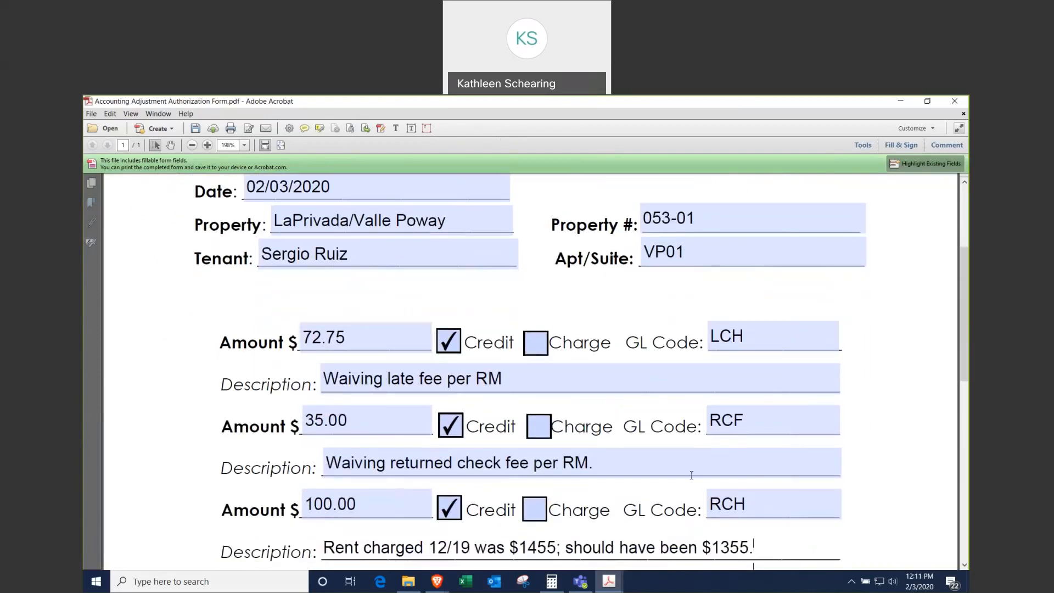
scroll(562, 411, "down", 3)
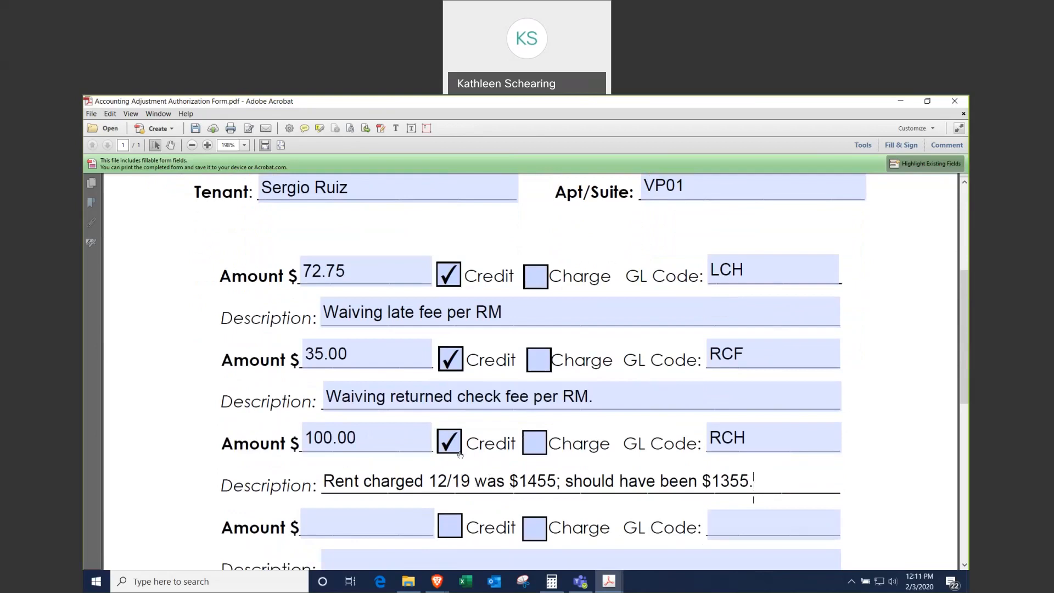
scroll(459, 448, "down", 1)
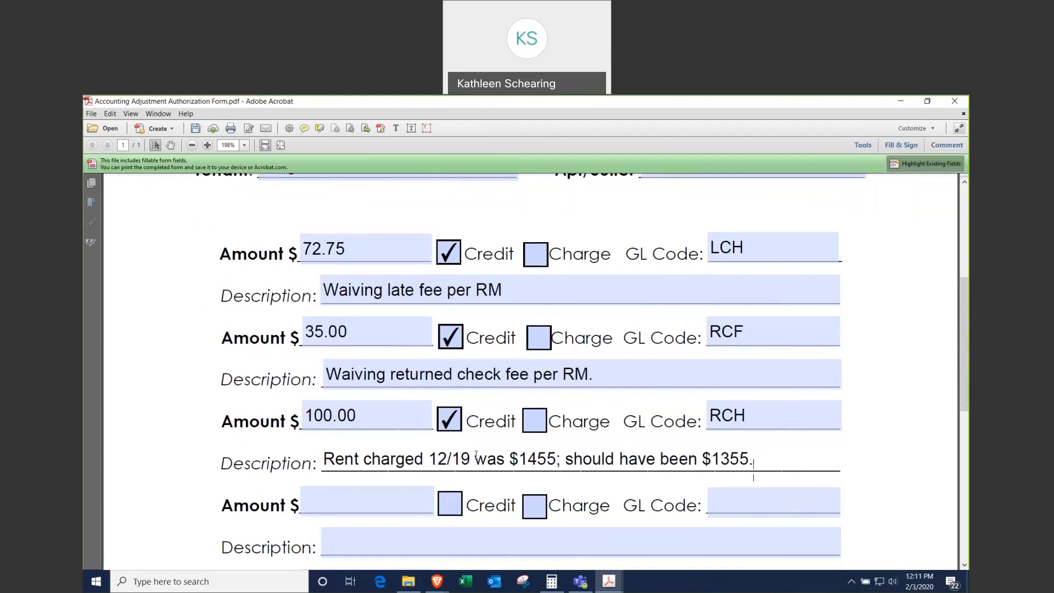
left_click_drag(436, 463, 470, 458)
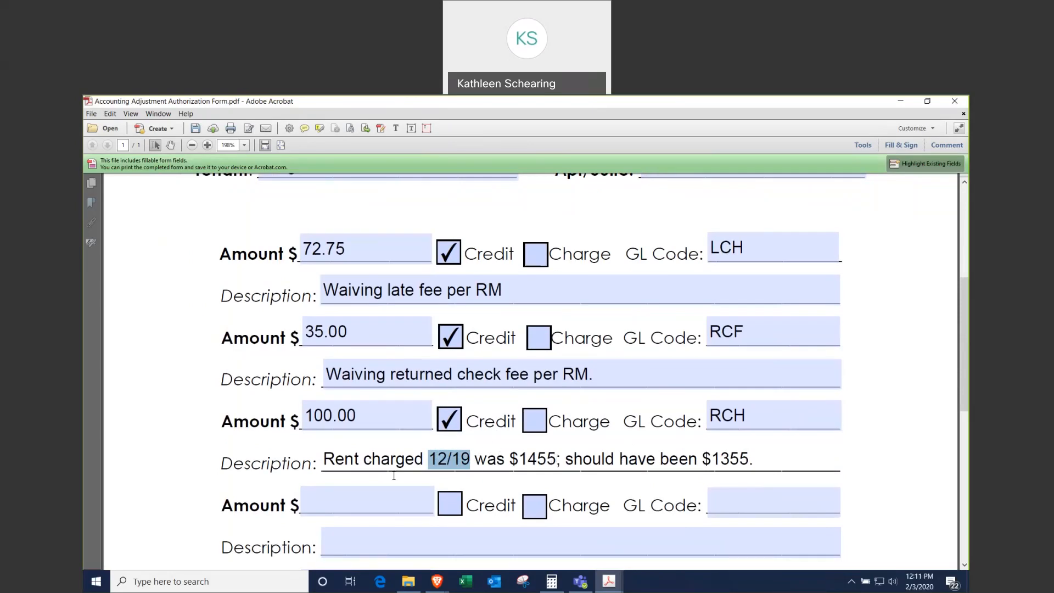
left_click_drag(510, 453, 554, 457)
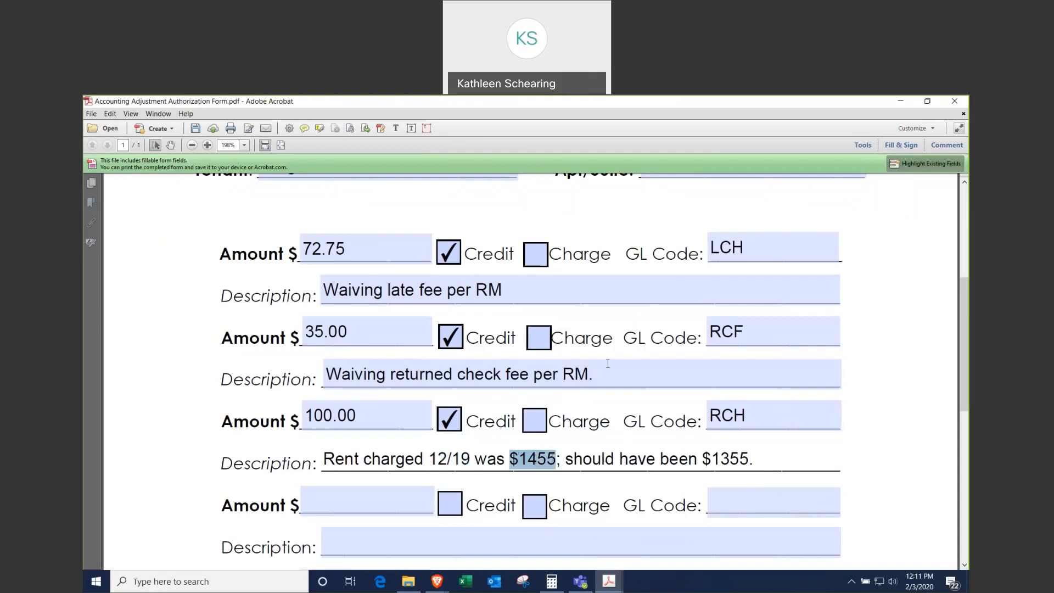
left_click_drag(471, 456, 433, 457)
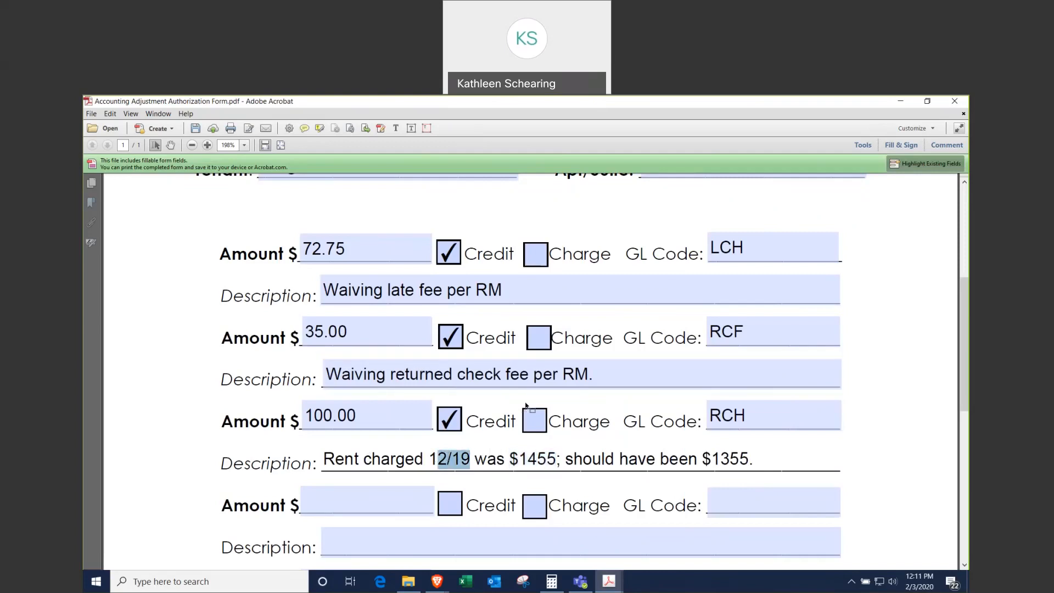
left_click(520, 451)
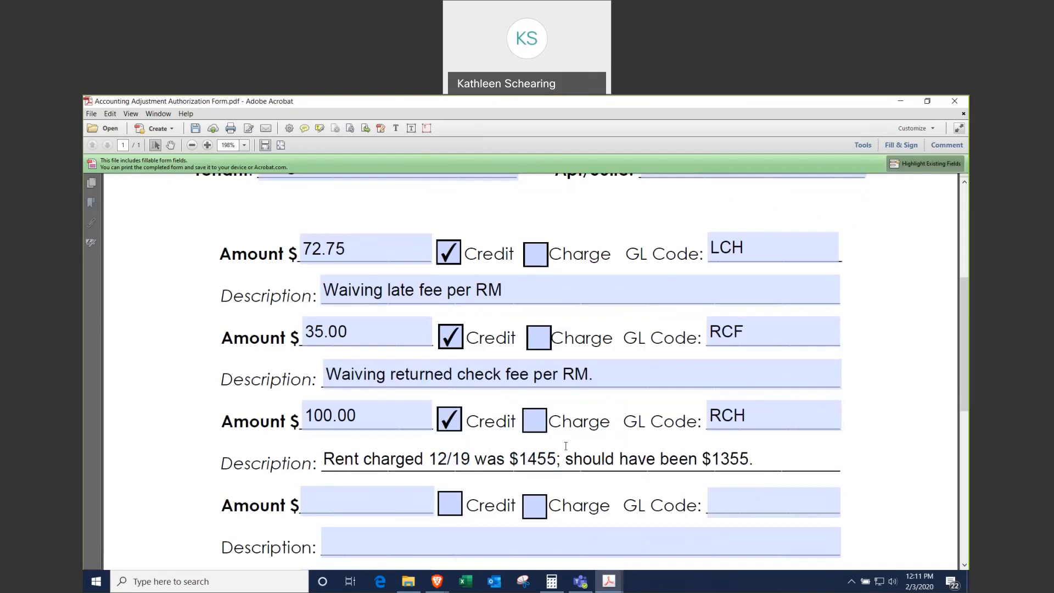
scroll(541, 313, "up", 3)
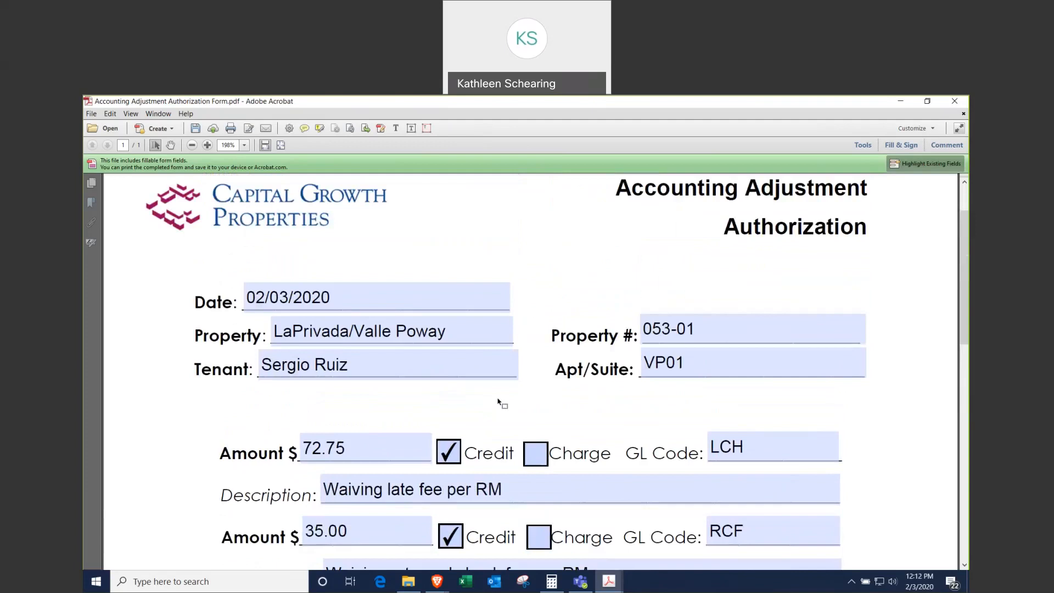
Step: Save the form to the Desktop as the tenant's name plus 'Accounting Adjustment', then minimize Acrobat
left_click(91, 115)
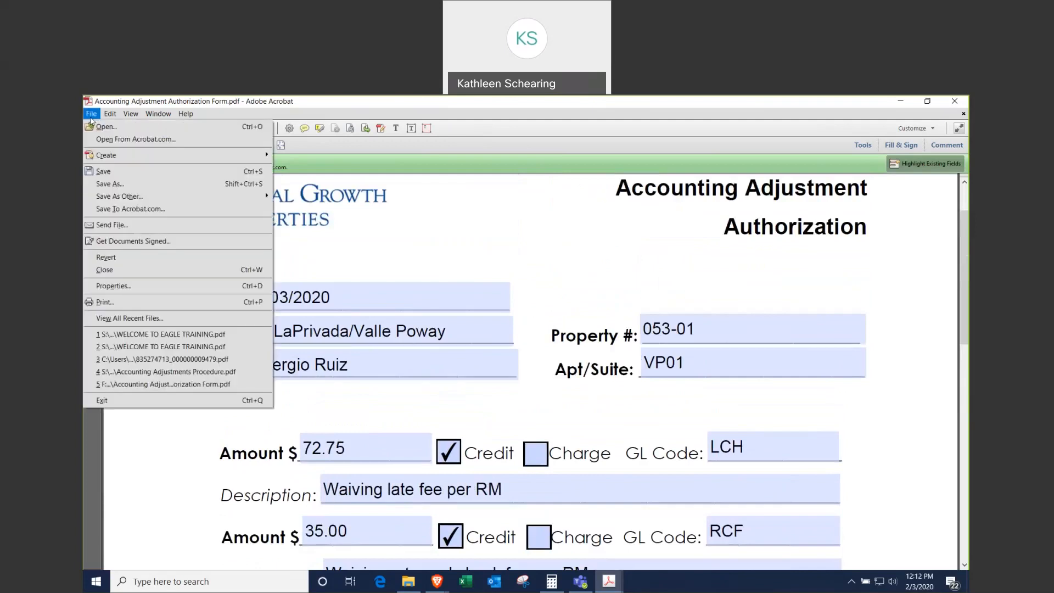
left_click(114, 185)
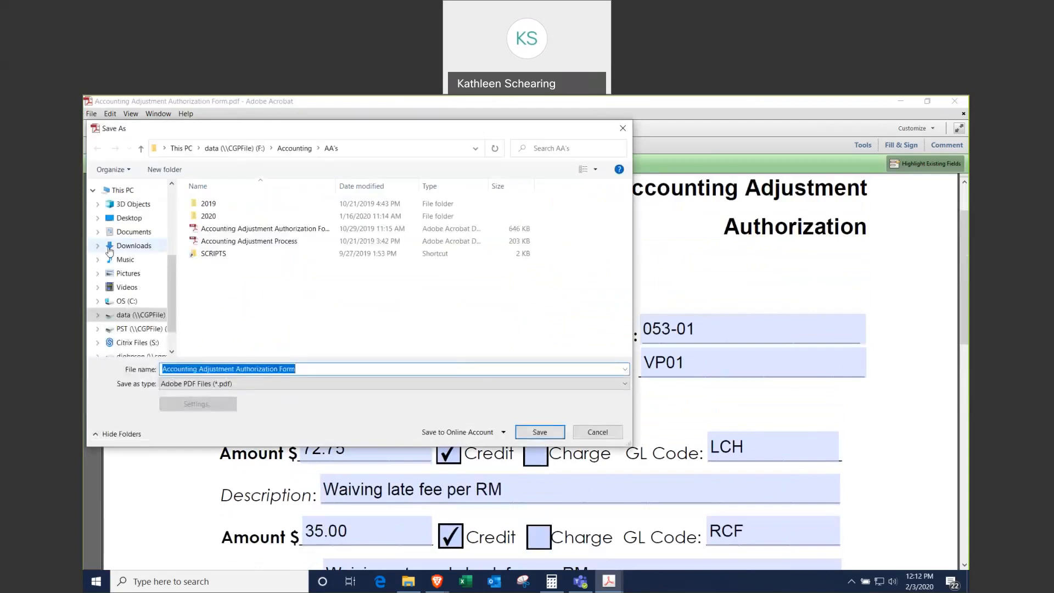
left_click(129, 218)
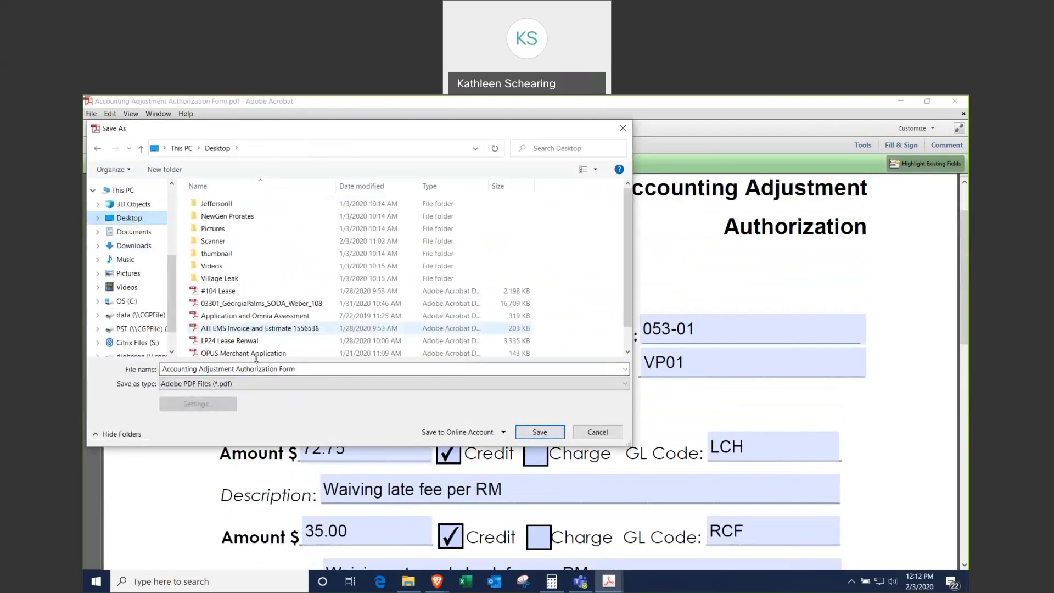
left_click(305, 370)
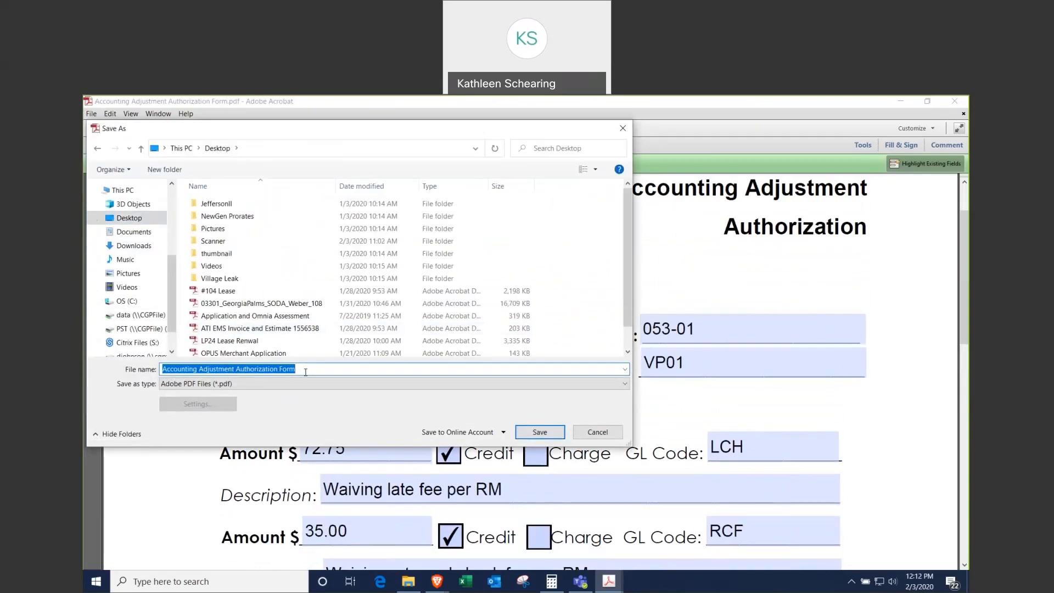
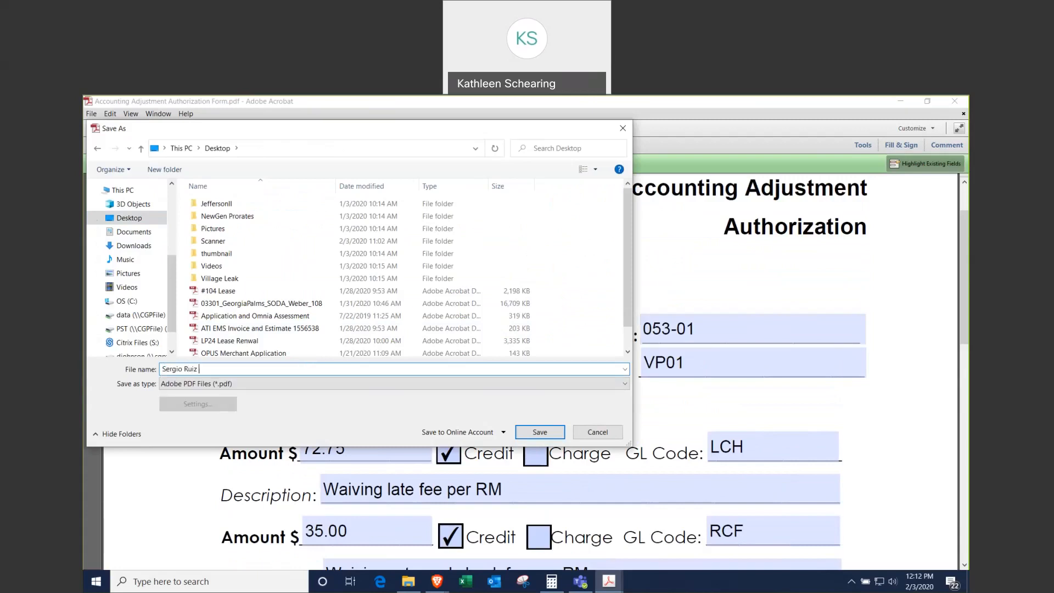
type("Accounting Adjustment")
left_click(530, 435)
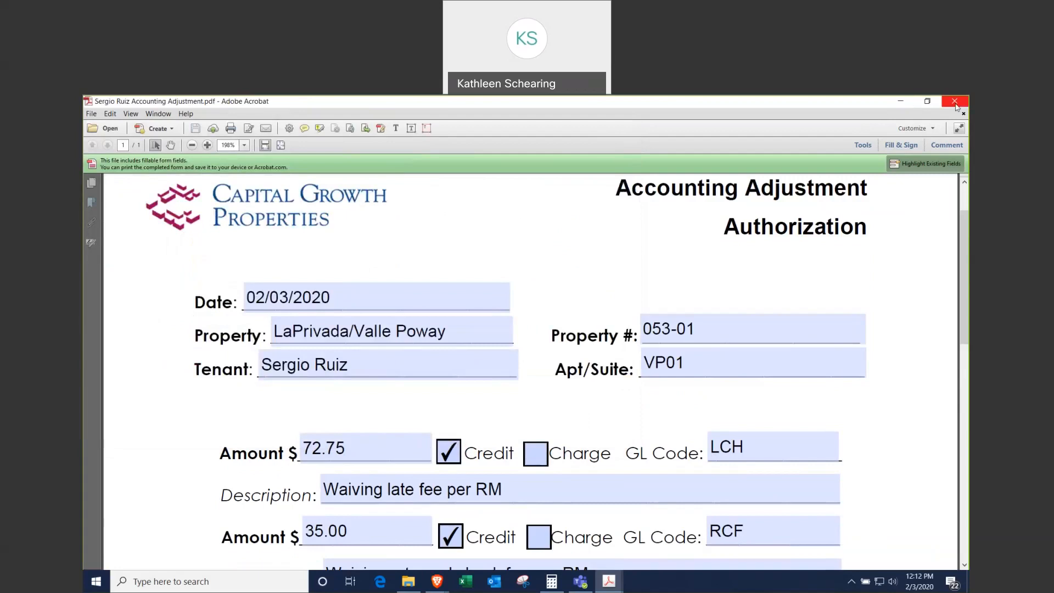
left_click(902, 102)
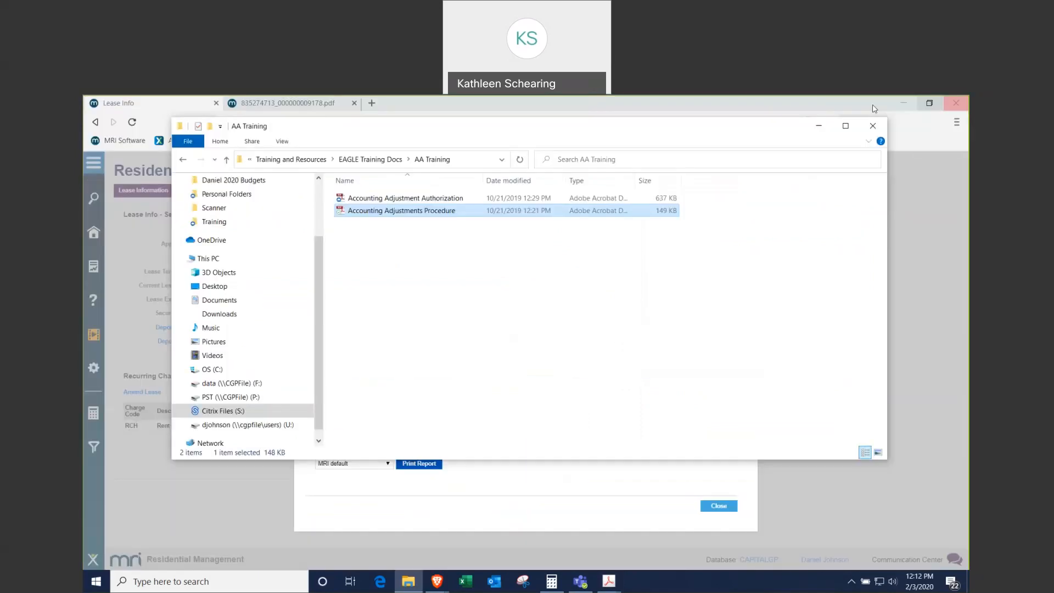
Step: Review the Resident Ledger Inquiry grid, then close it to generate the ledger summary report
left_click(555, 483)
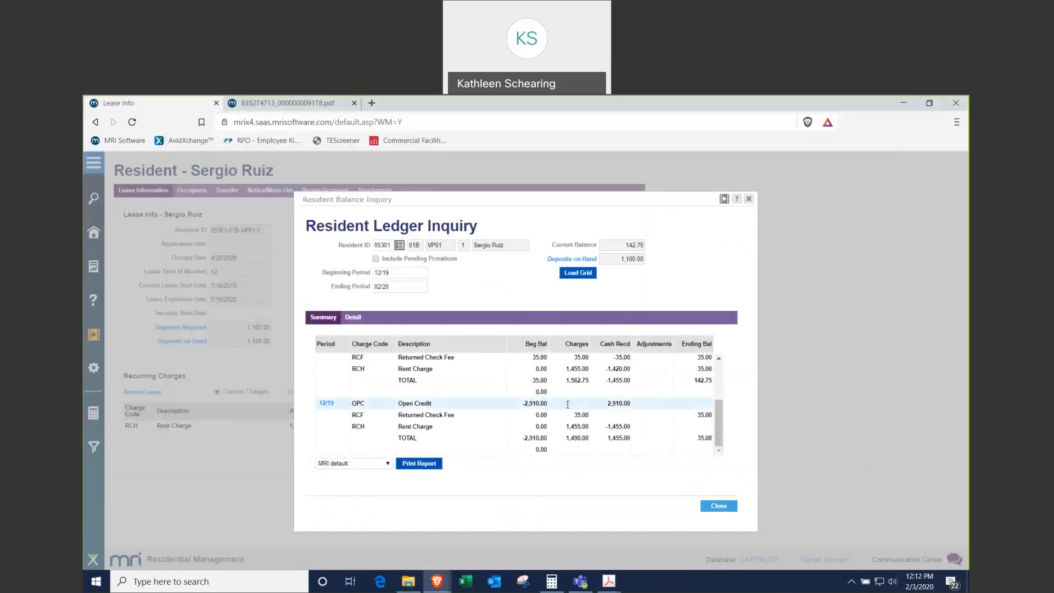
scroll(567, 404, "up", 3)
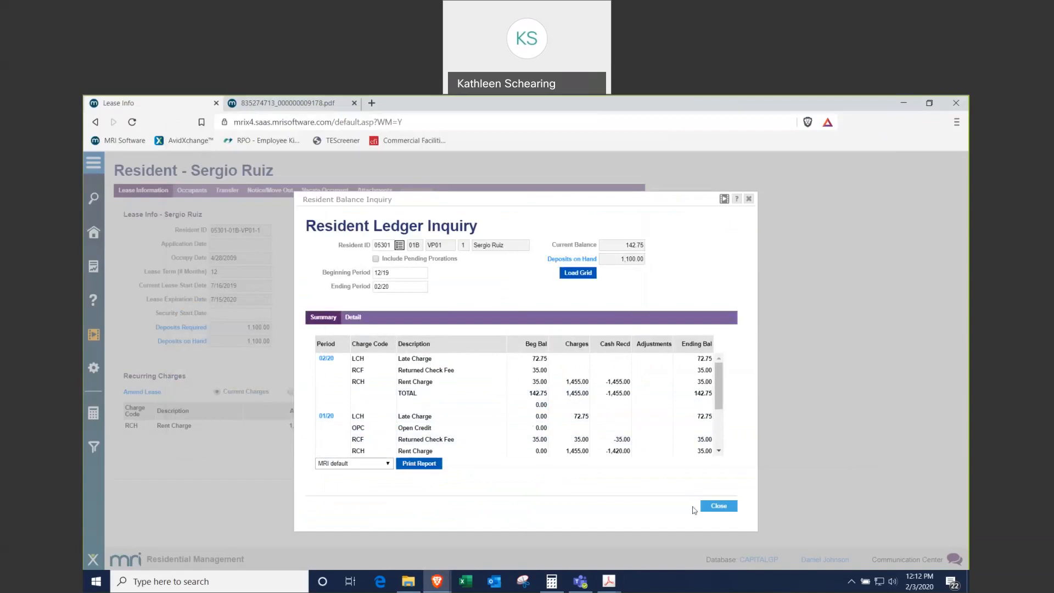
left_click(717, 507)
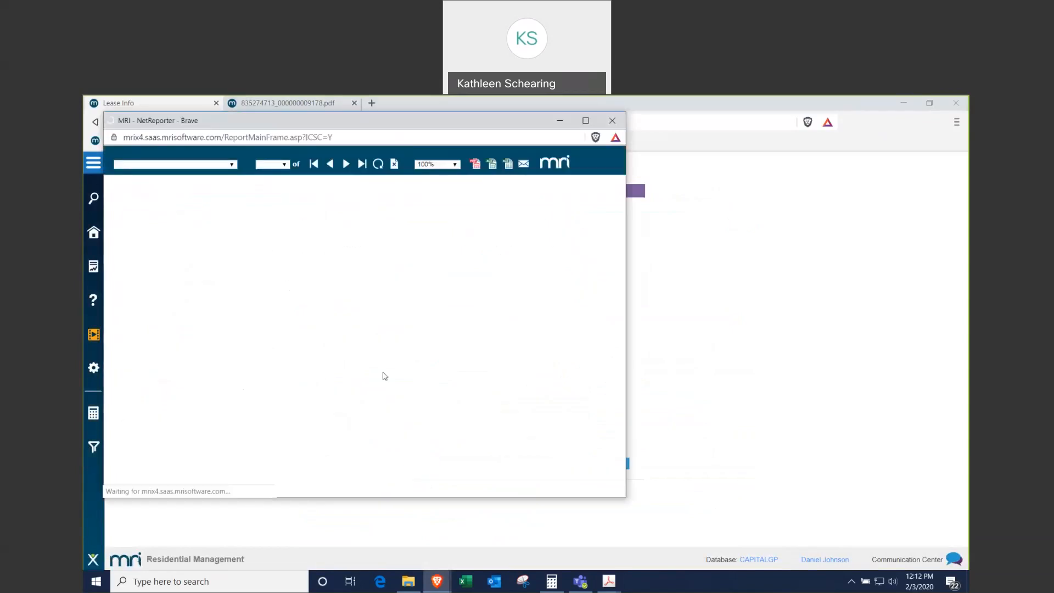
Step: Export the Resident Ledger Summary Report to PDF and save it to the Desktop as the tenant's name plus 'Ledger'
left_click(479, 164)
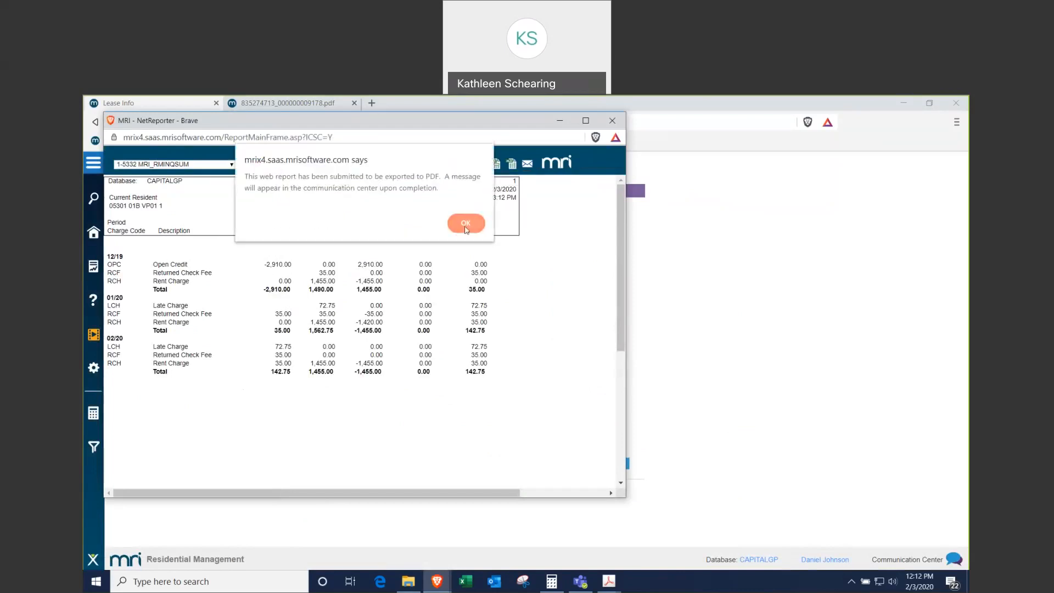
left_click(466, 229)
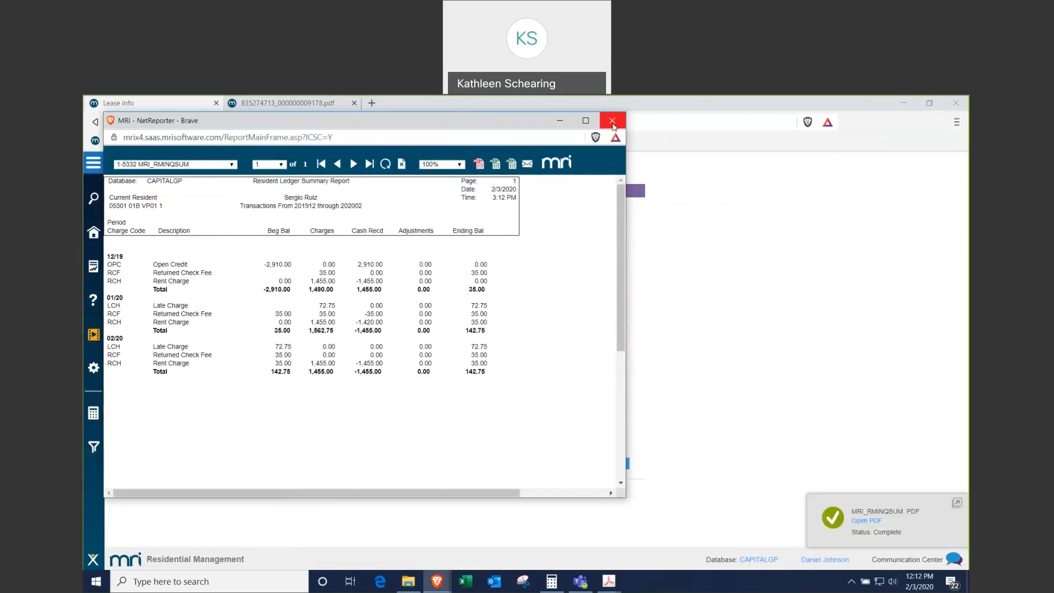
left_click(612, 120)
left_click(866, 521)
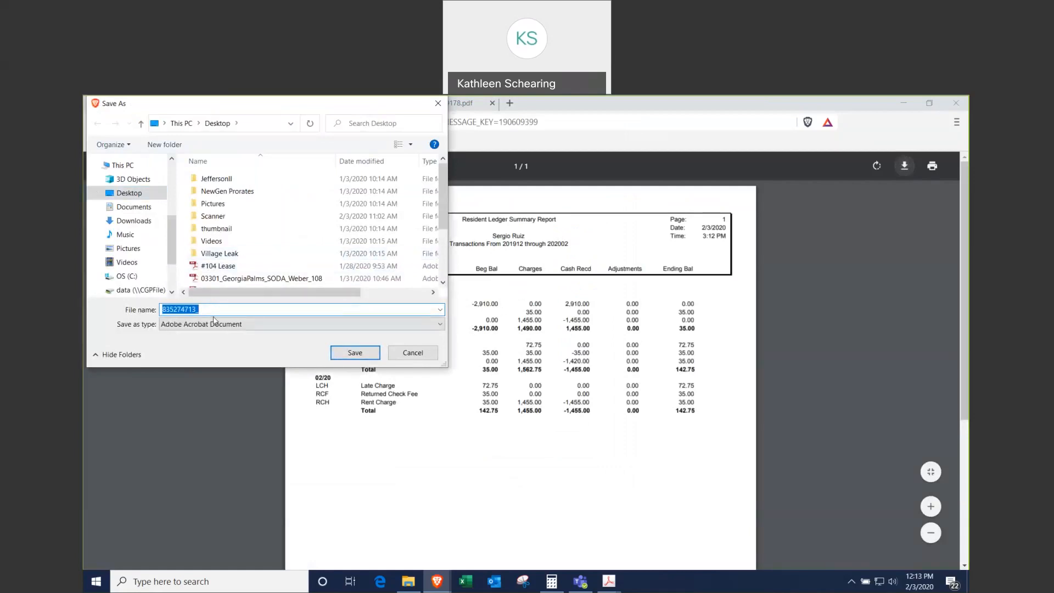
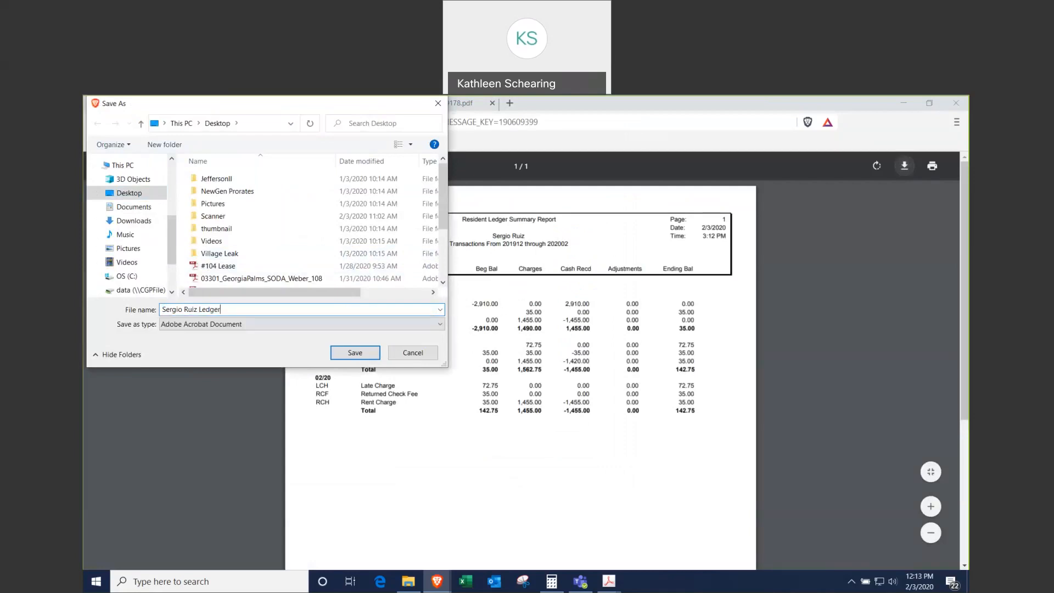
left_click(361, 353)
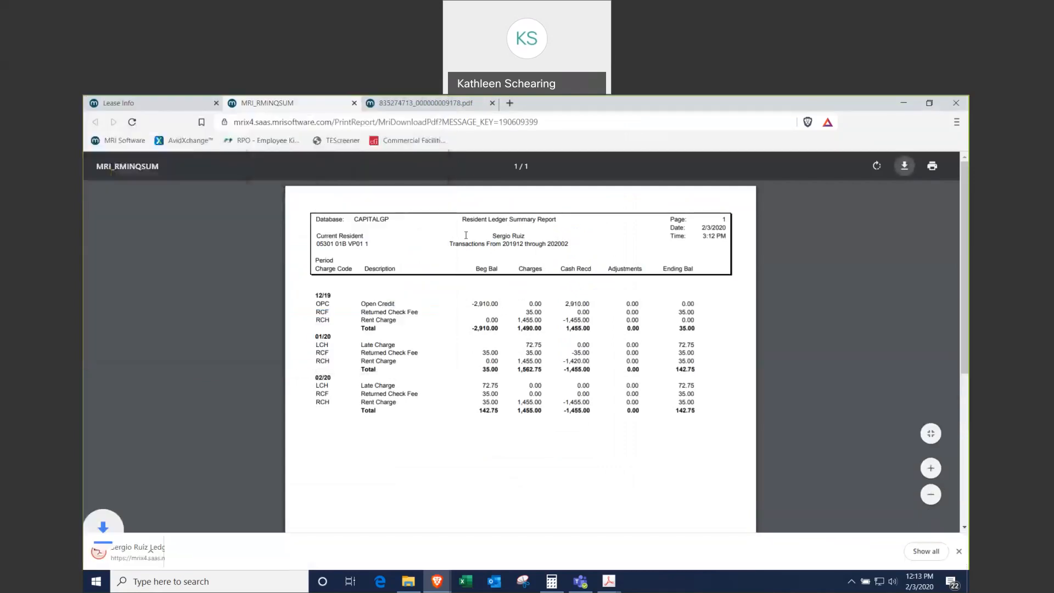
Step: Close the ledger summary tab and look through the lease document
left_click(355, 103)
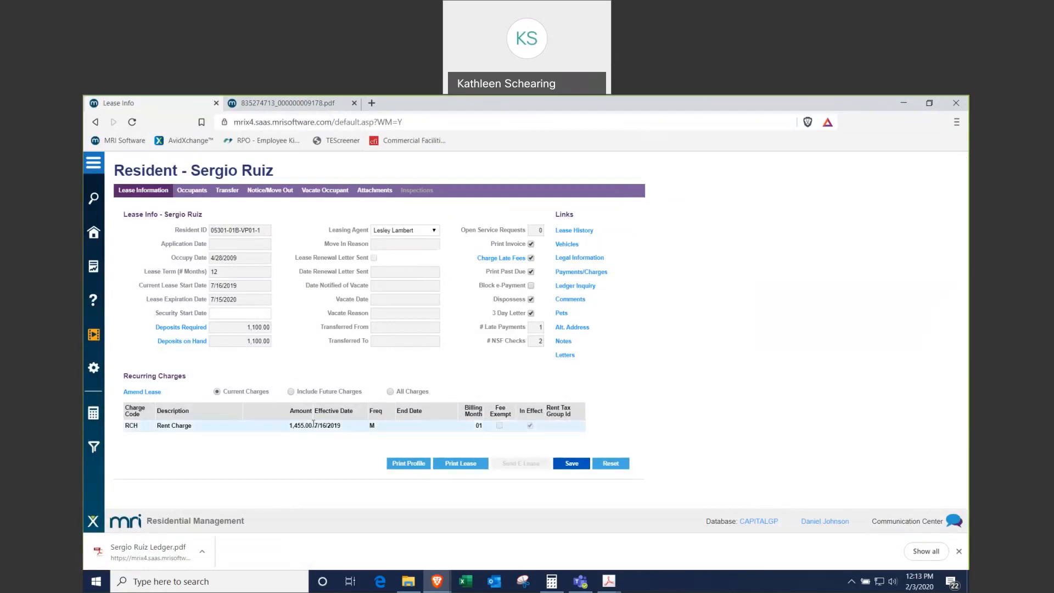
left_click(332, 107)
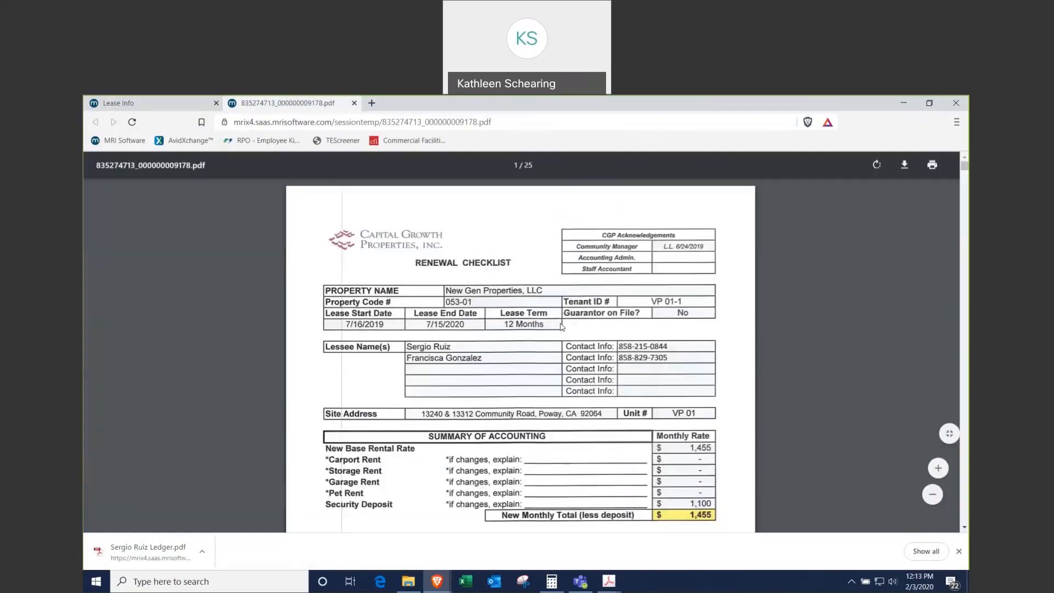
scroll(906, 418, "down", 1)
left_click(959, 551)
scroll(873, 414, "down", 4)
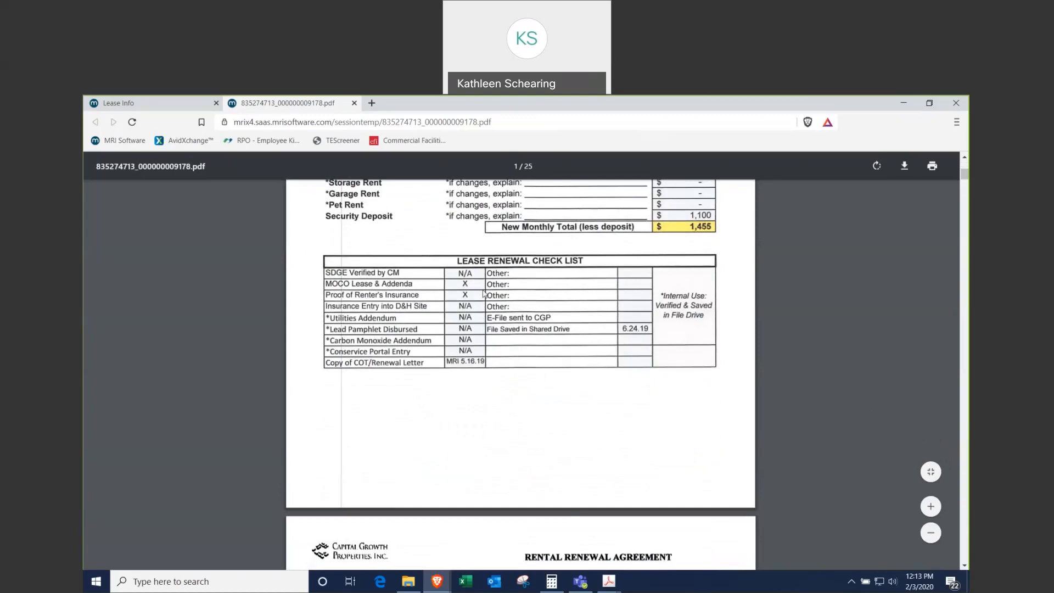
scroll(500, 311, "down", 6)
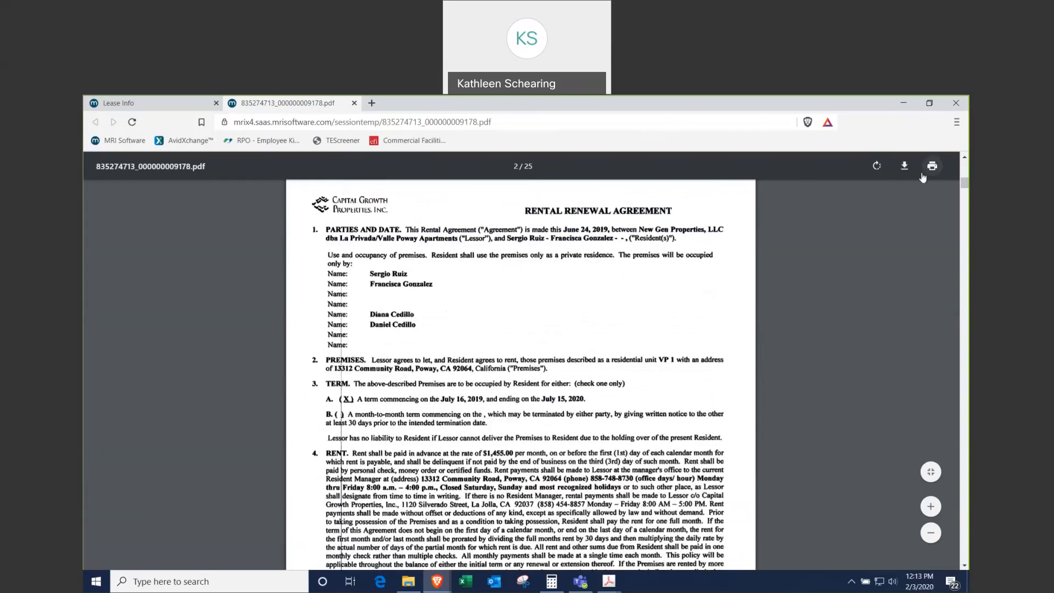
left_click(903, 166)
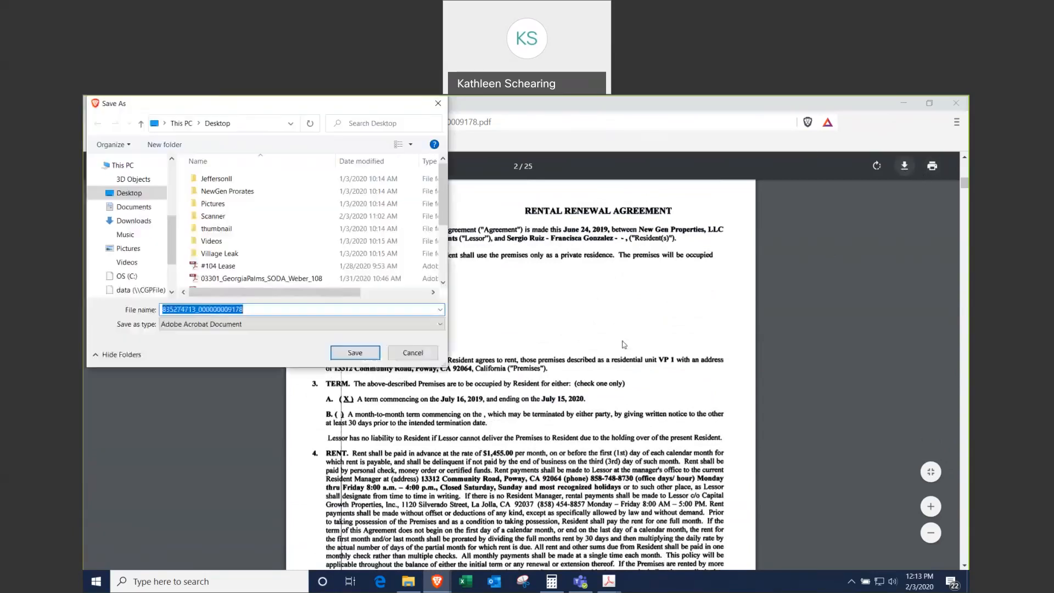
scroll(117, 254, "up", 1)
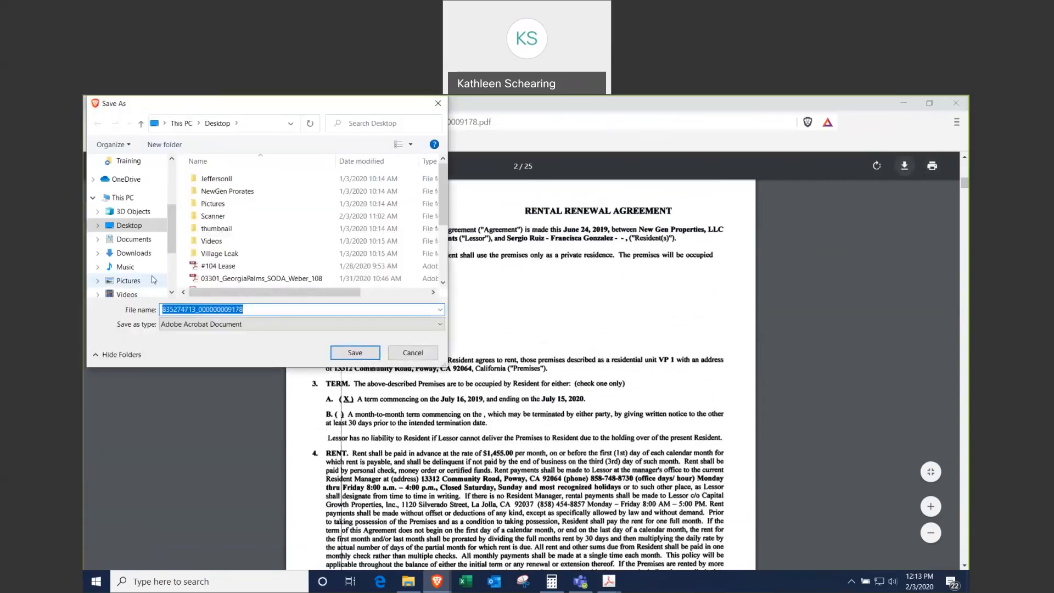
left_click(355, 354)
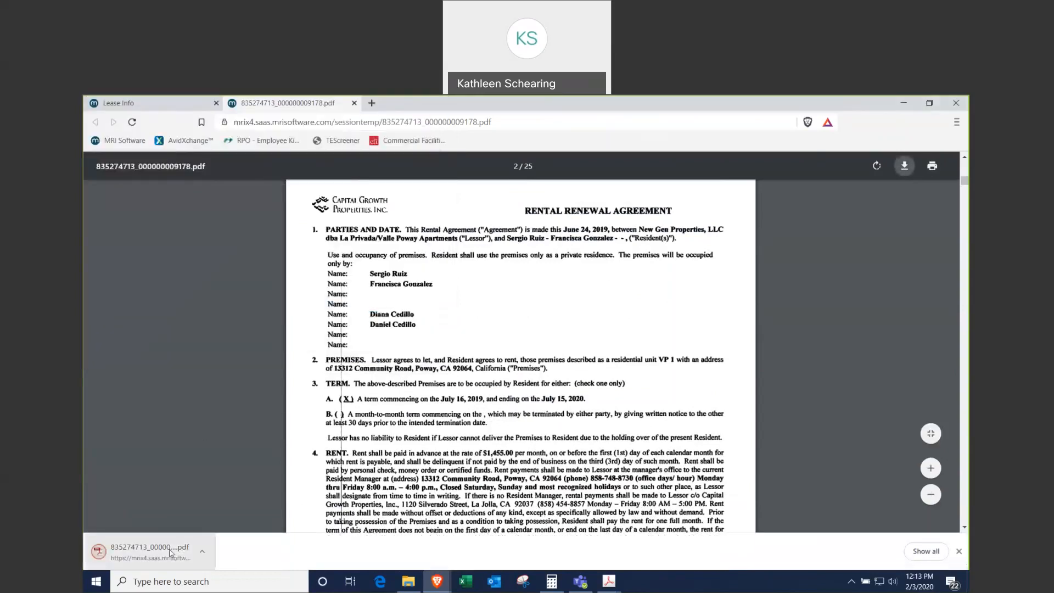
double_click(171, 552)
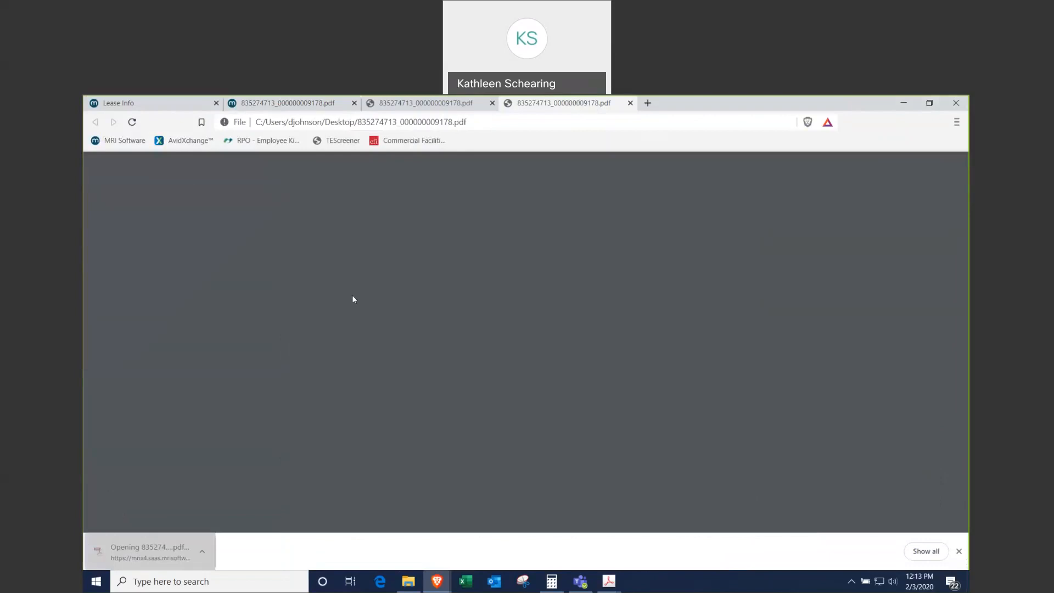
left_click(420, 103)
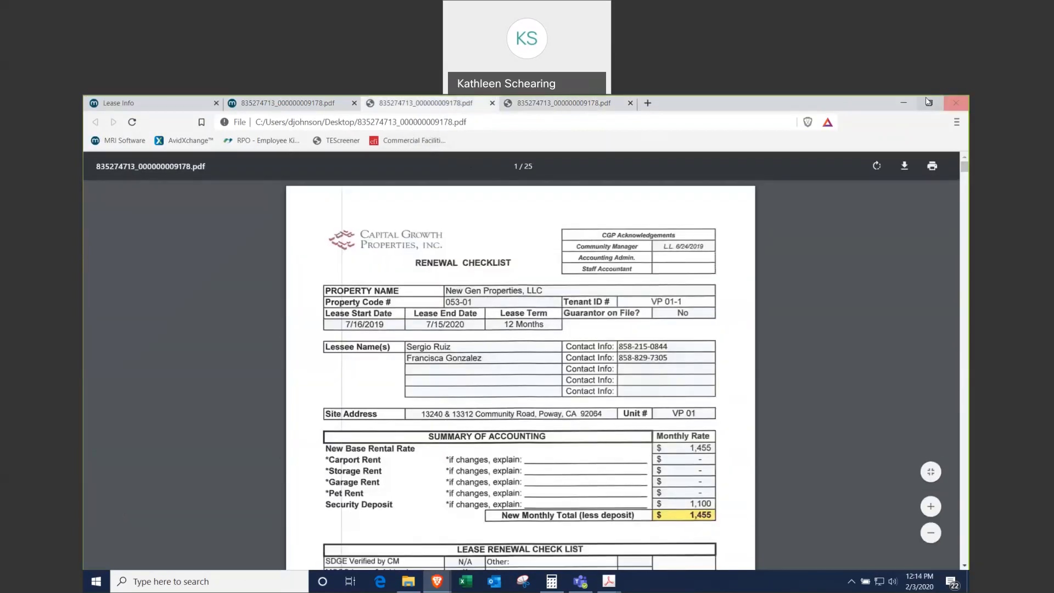
left_click(956, 103)
left_click(454, 515)
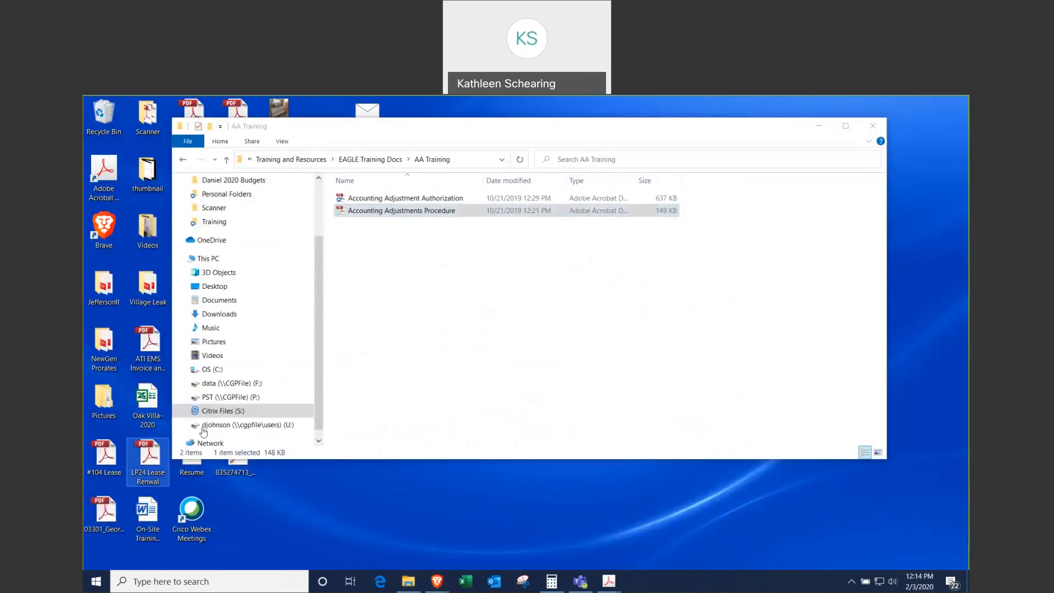
left_click_drag(571, 126, 900, 174)
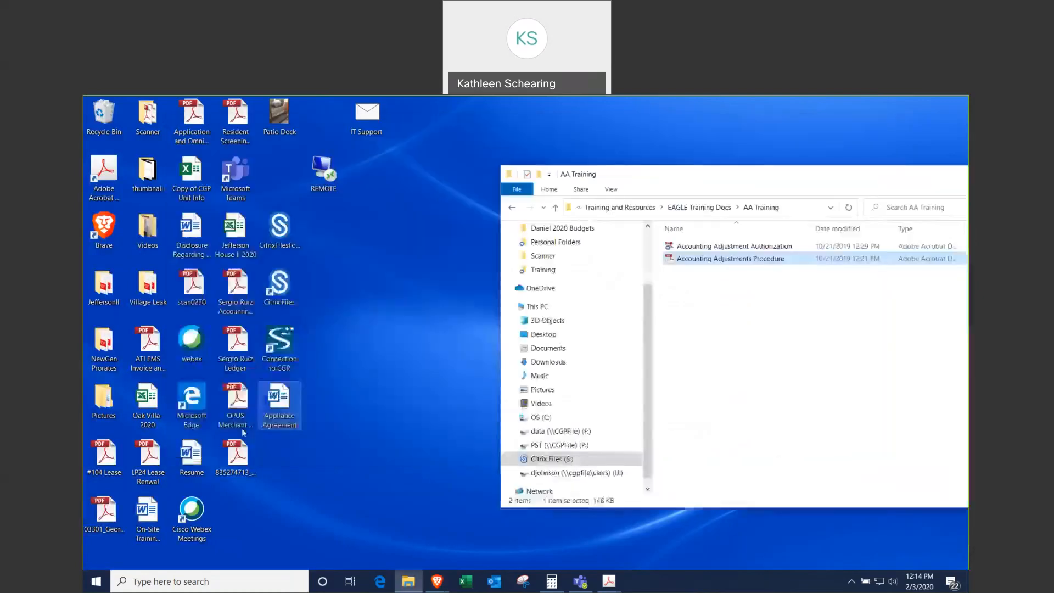
double_click(232, 467)
scroll(559, 346, "down", 3)
scroll(559, 346, "down", 15)
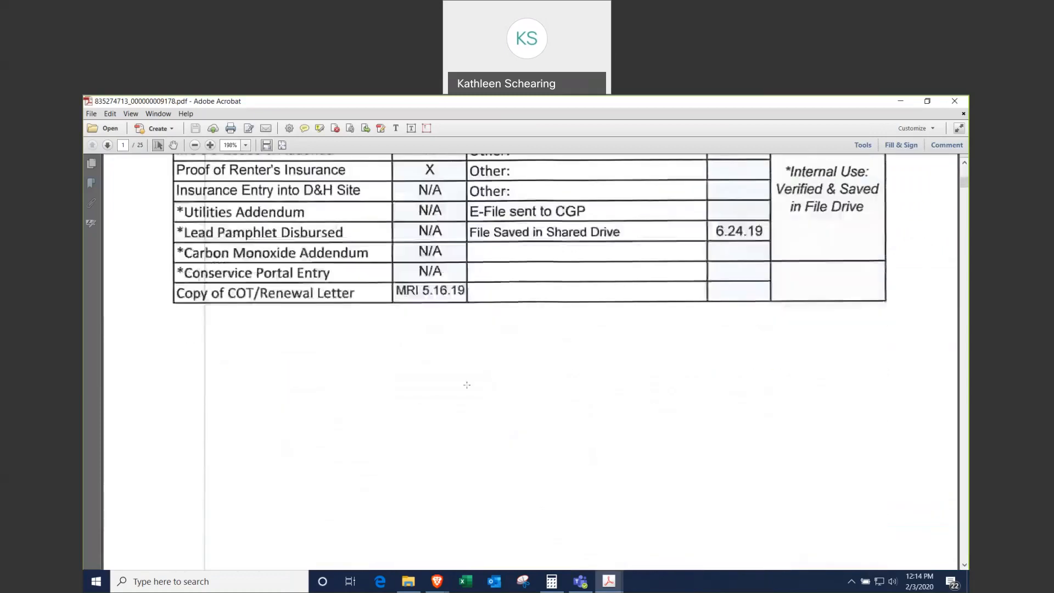
scroll(529, 346, "down", 3)
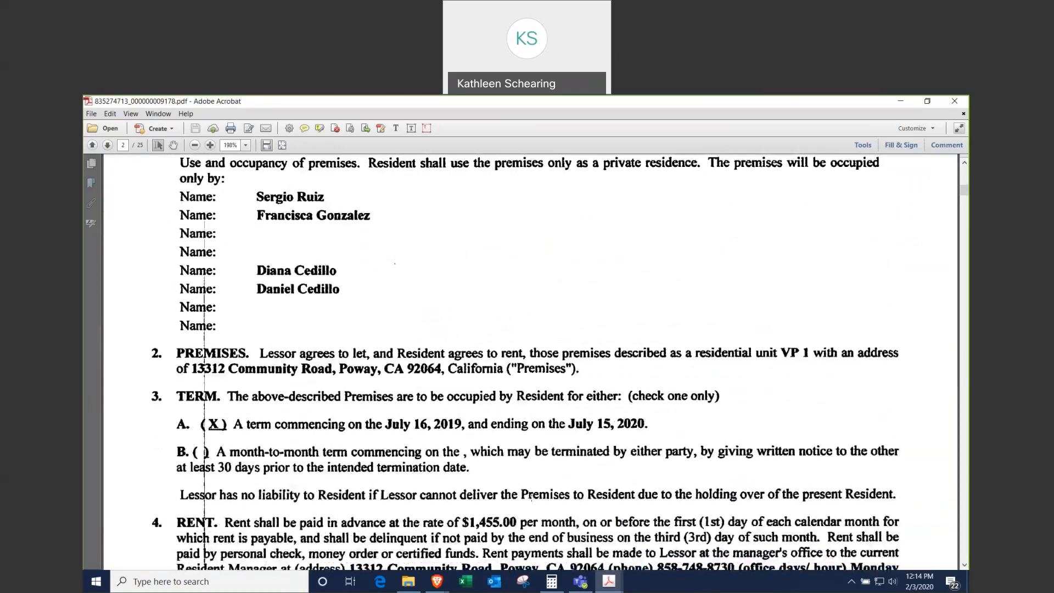
left_click(861, 145)
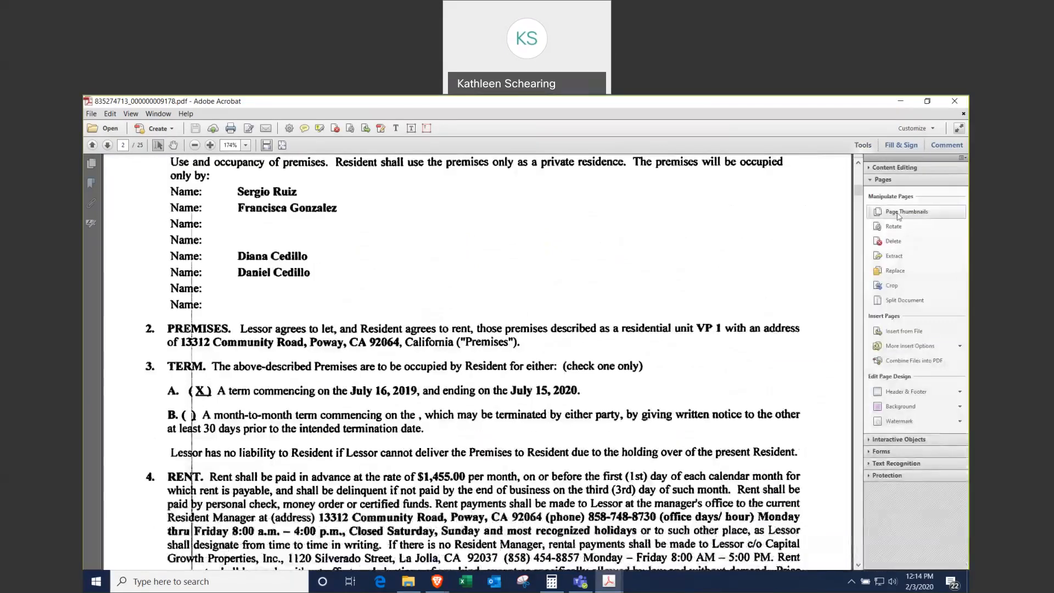
left_click(883, 180)
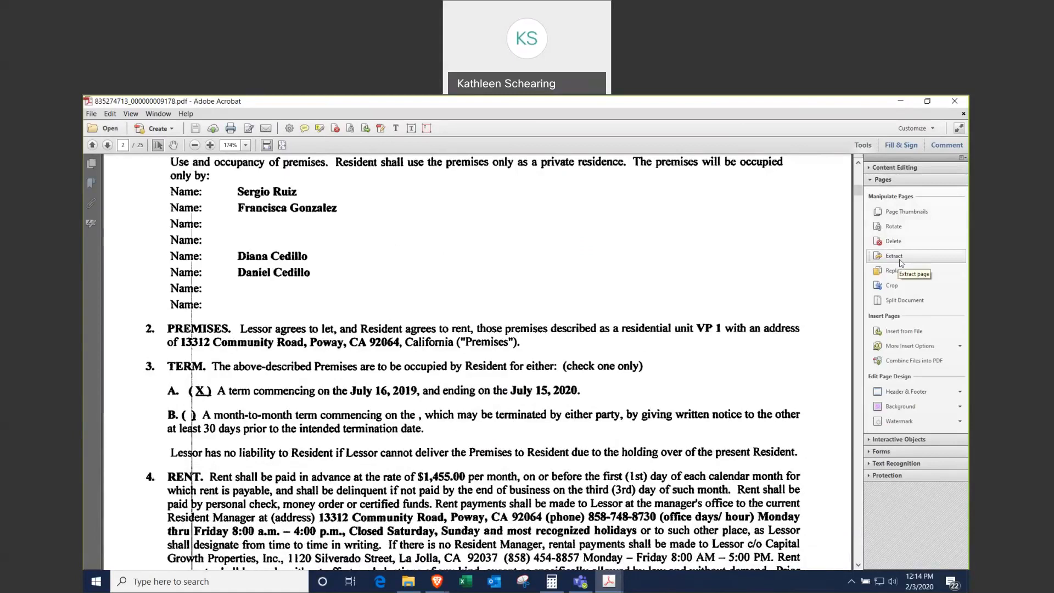
left_click(895, 255)
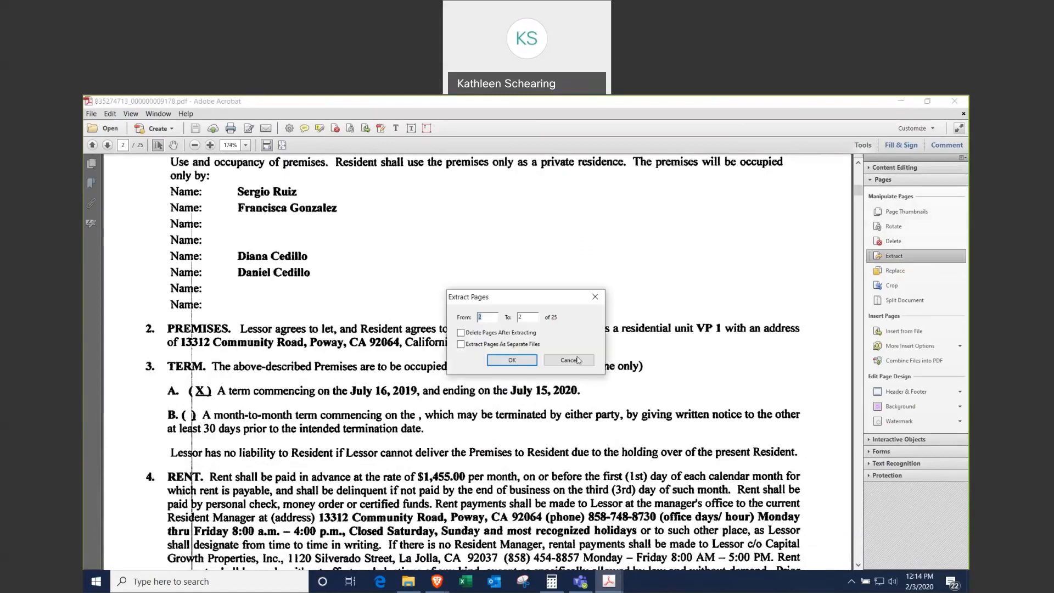
left_click(515, 361)
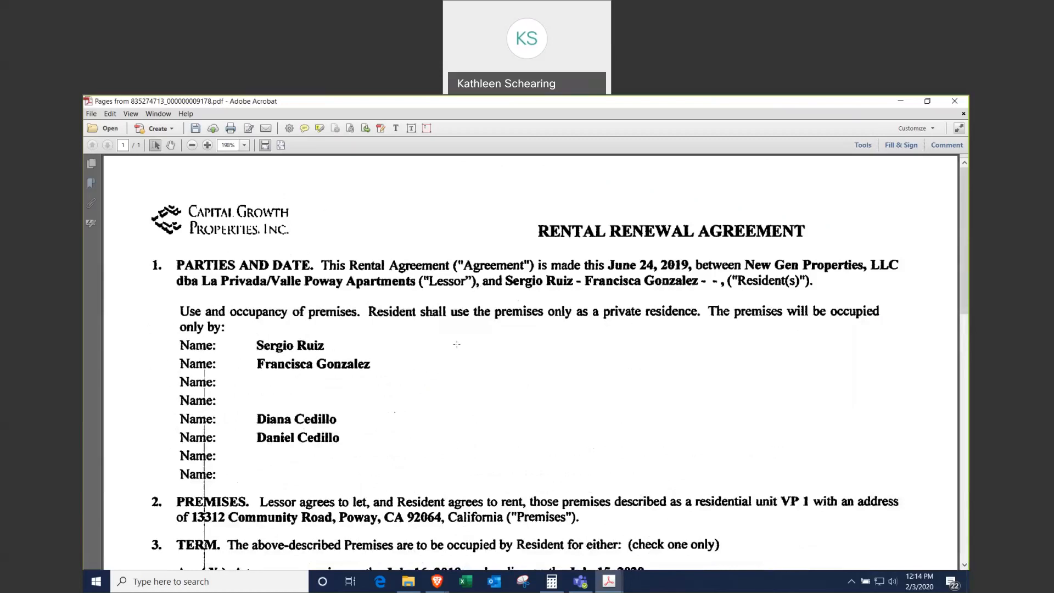
Step: Save the extracted page to the Desktop as the tenant's name plus 'Lease Proof', then close it
left_click(91, 113)
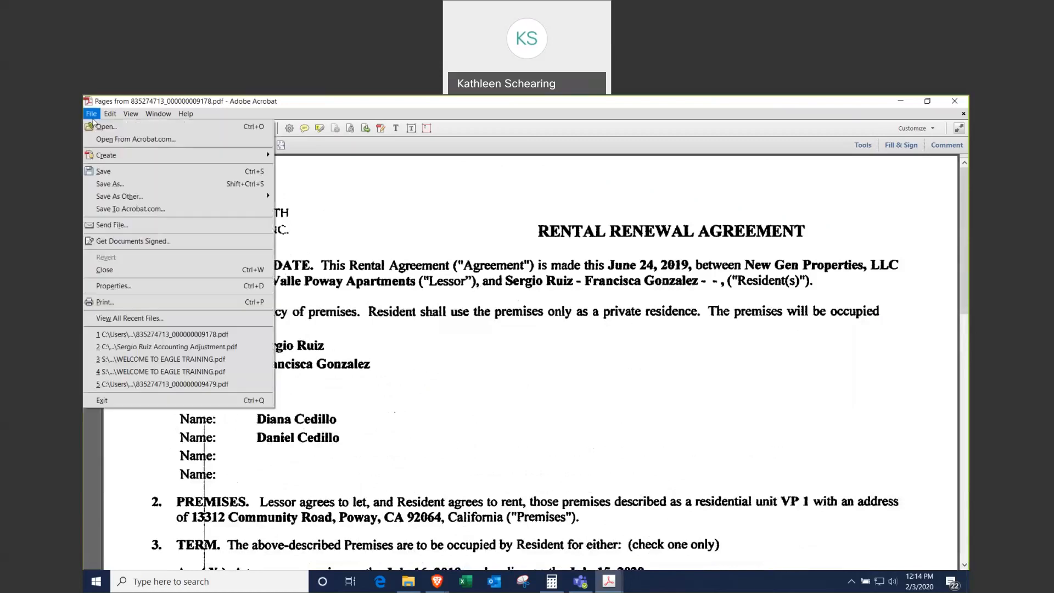
left_click(112, 184)
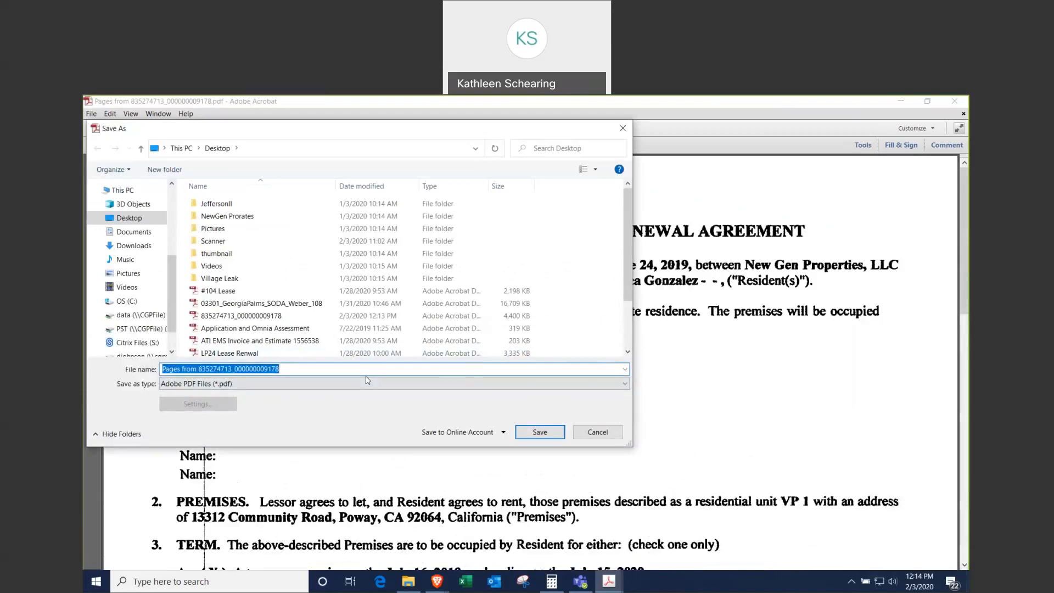
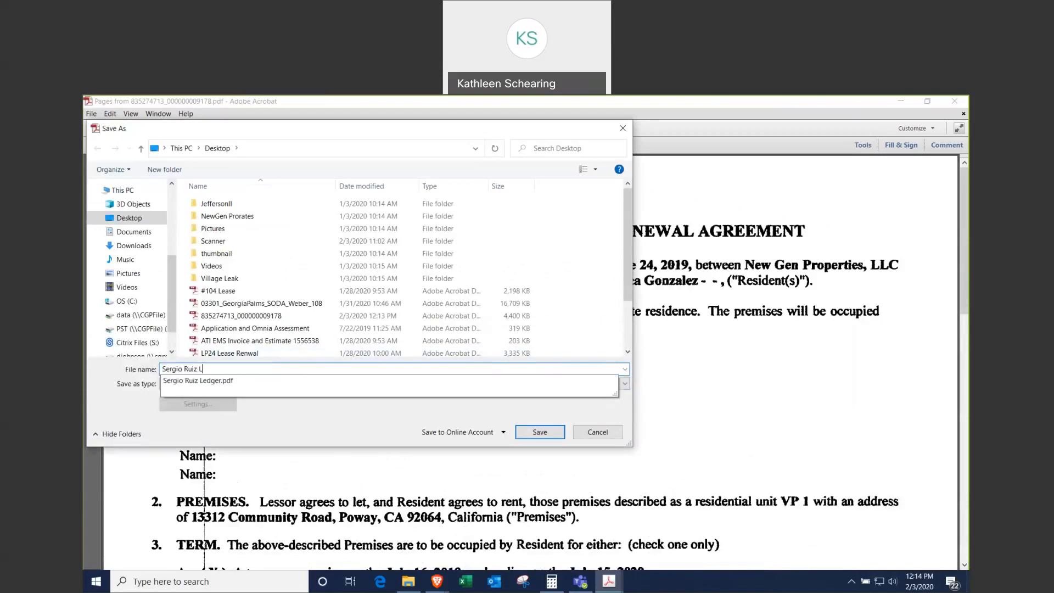
type("ease Proof")
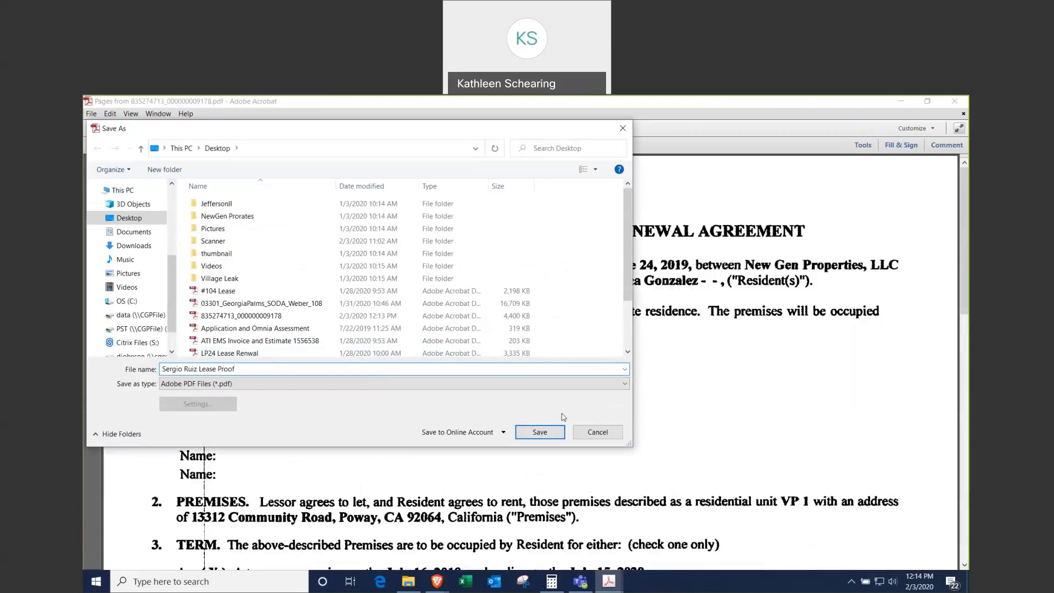
left_click(540, 432)
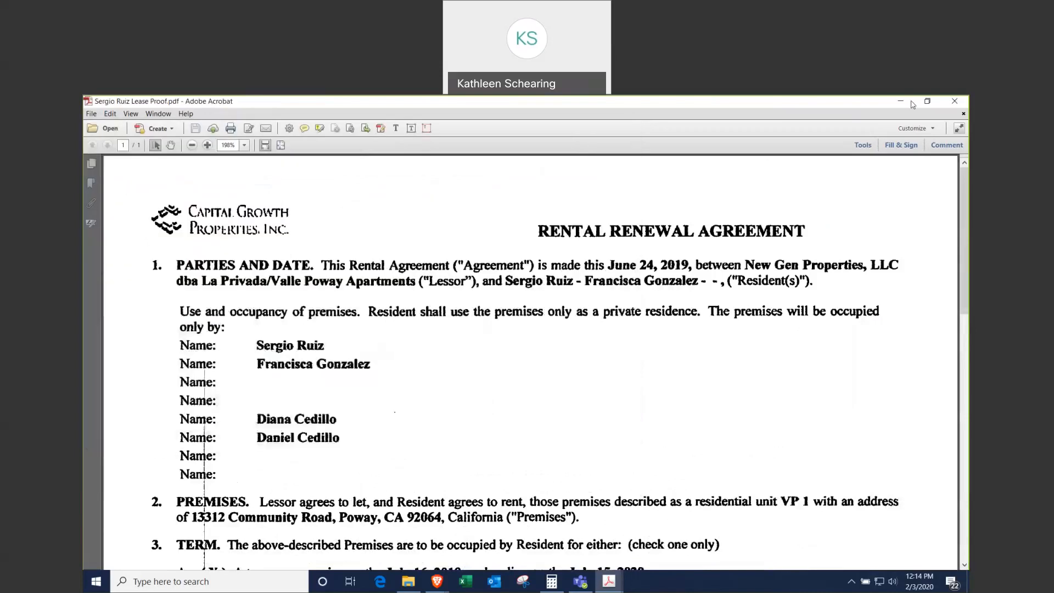
left_click(946, 105)
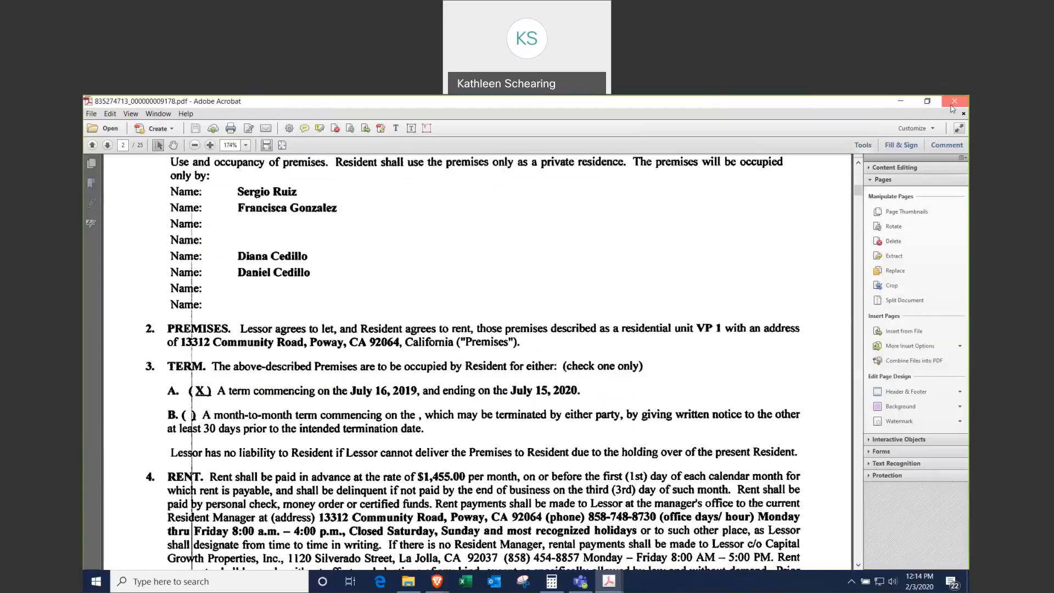
Step: Close Acrobat and line up the Lease Proof, Accounting Adjustment and Ledger PDFs on the desktop
left_click(955, 101)
left_click_drag(236, 519, 510, 229)
left_click_drag(241, 288, 565, 231)
left_click_drag(236, 345, 656, 237)
left_click(241, 458)
left_click_drag(240, 458, 105, 117)
left_click_drag(813, 327, 423, 312)
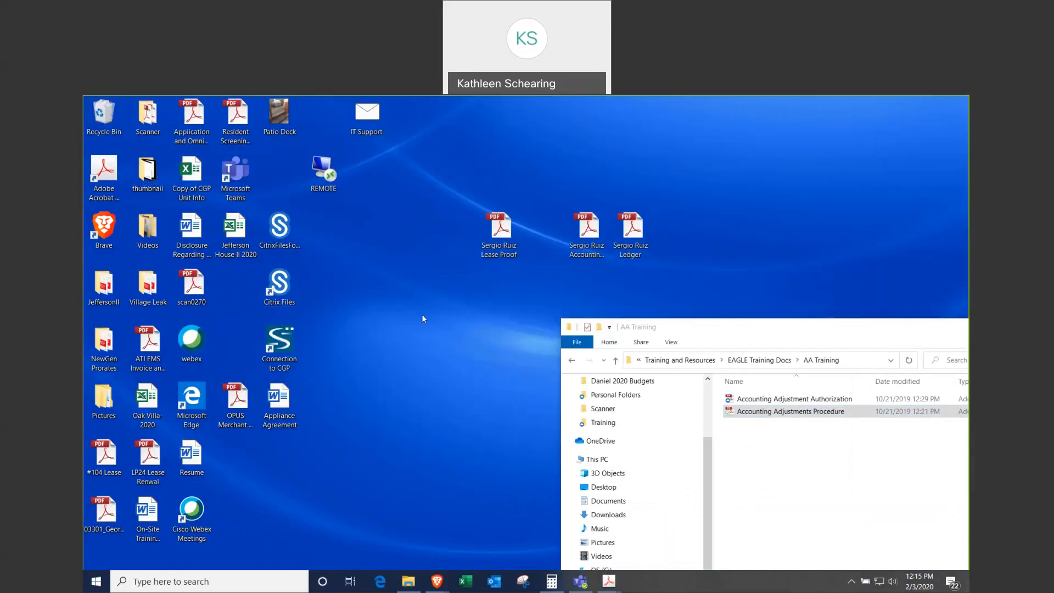
Step: From the Accounting Adjustments Procedure window, start File > Create > Combine Files into a Single PDF
left_click(818, 309)
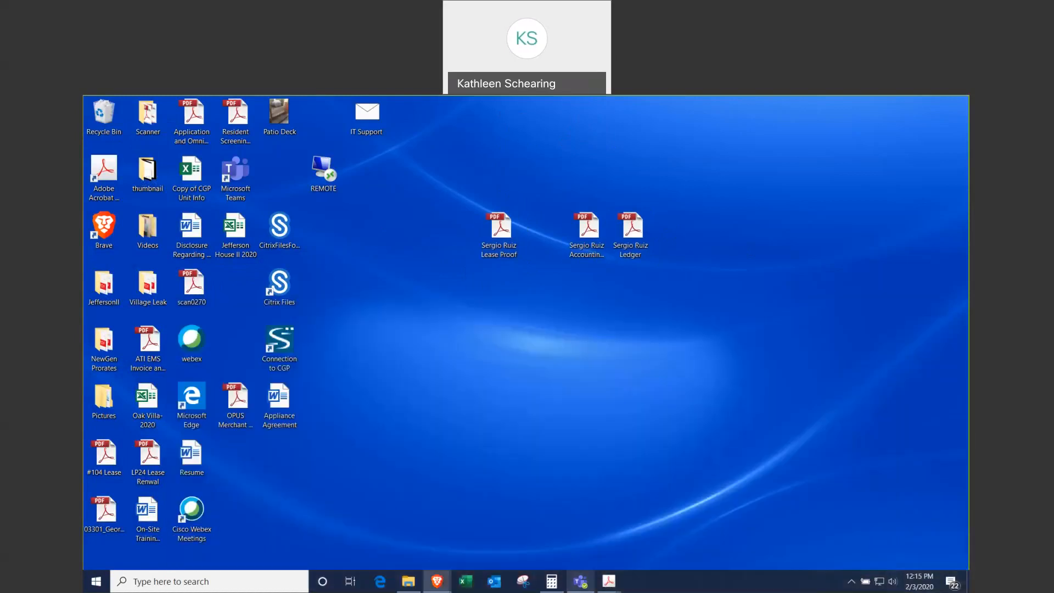
mouse_move(611, 584)
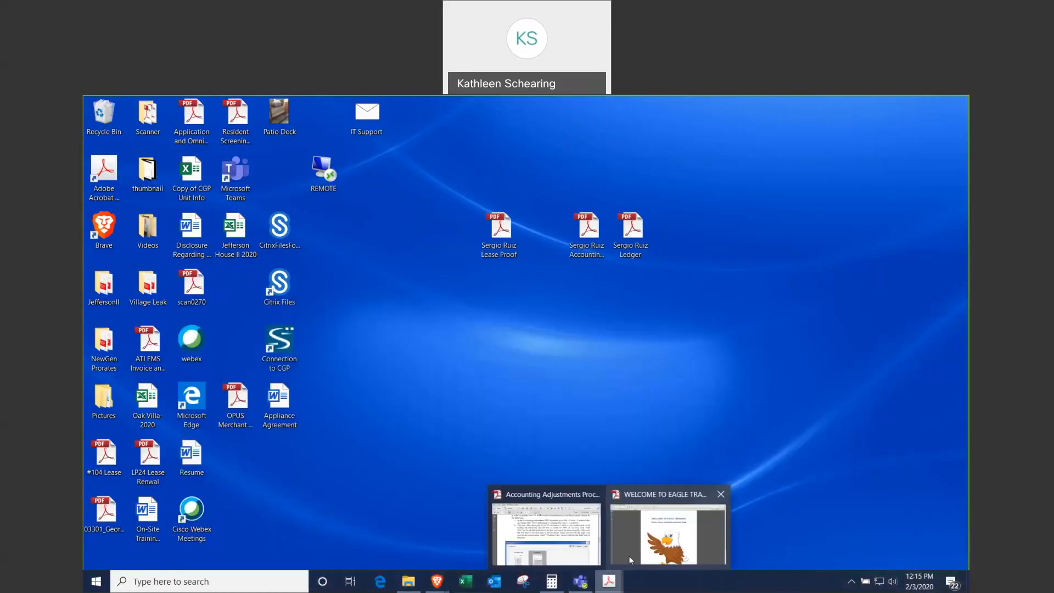
left_click(556, 535)
left_click(395, 180)
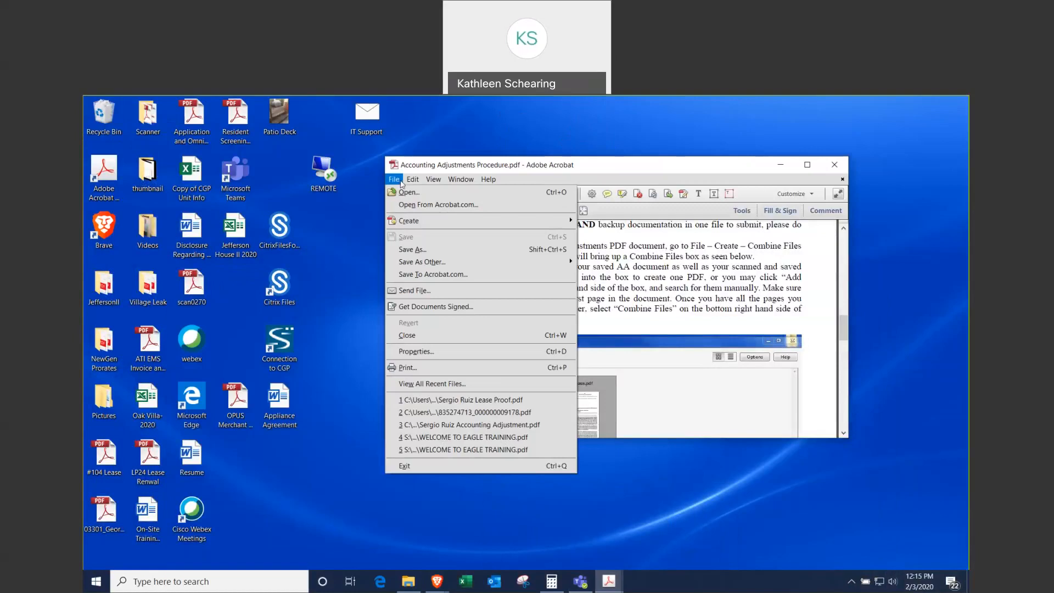
mouse_move(466, 225)
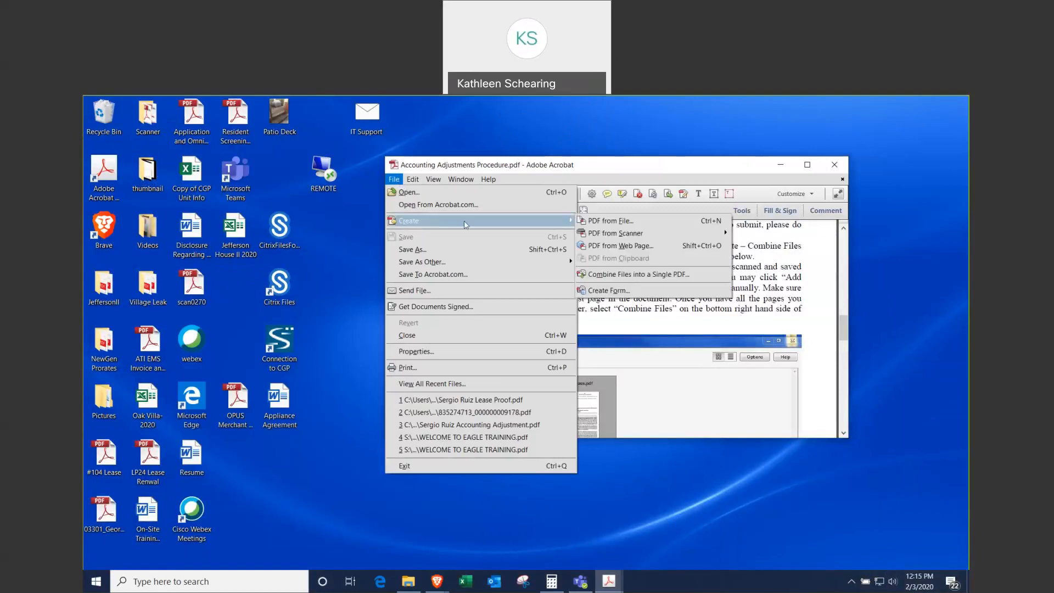
left_click(622, 279)
Step: Combine the Accounting Adjustment, Ledger and Lease Proof PDFs, in that order, into Binder1.pdf
left_click_drag(493, 199, 599, 296)
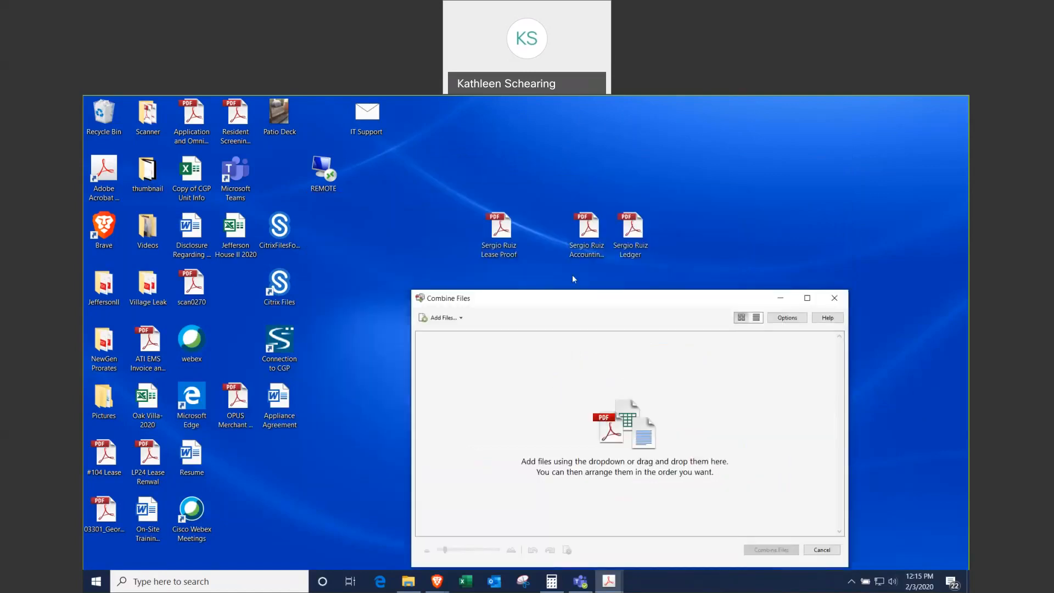
left_click_drag(586, 233, 473, 368)
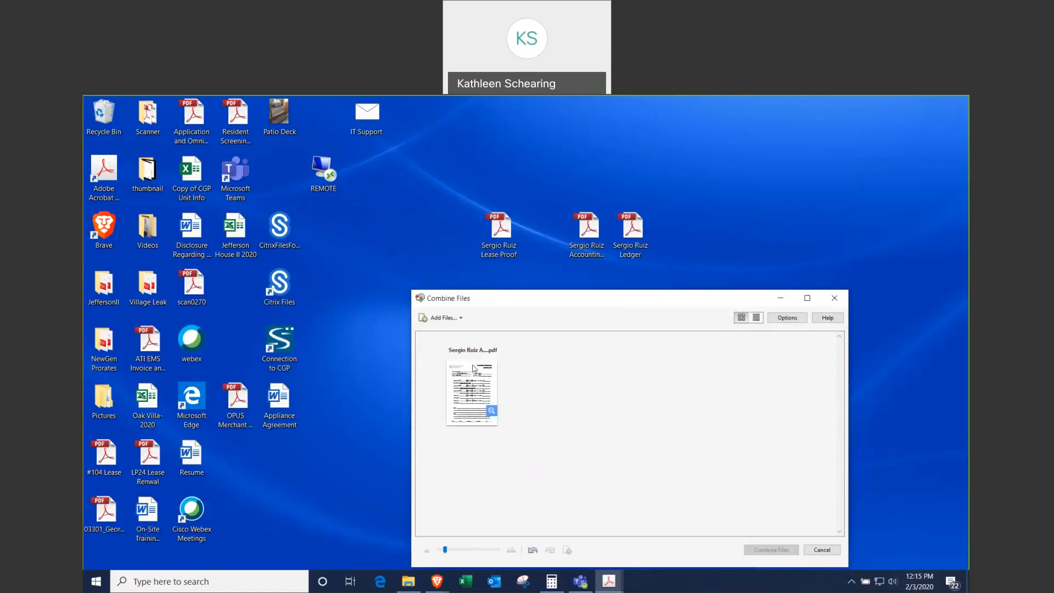
left_click_drag(635, 238, 566, 374)
left_click(500, 230)
left_click_drag(499, 231, 675, 379)
left_click_drag(593, 306, 415, 152)
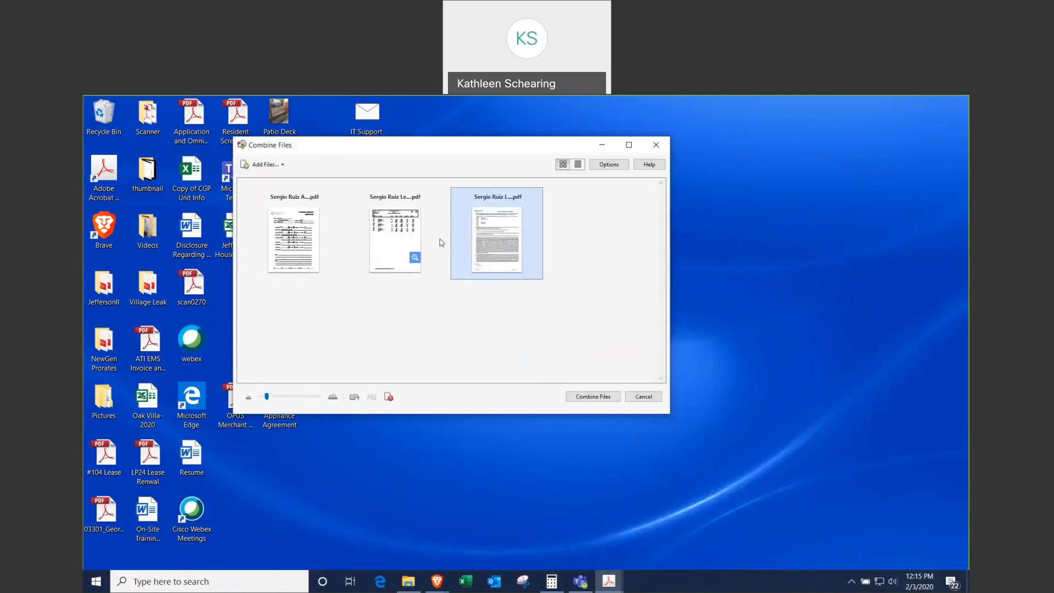
left_click(599, 397)
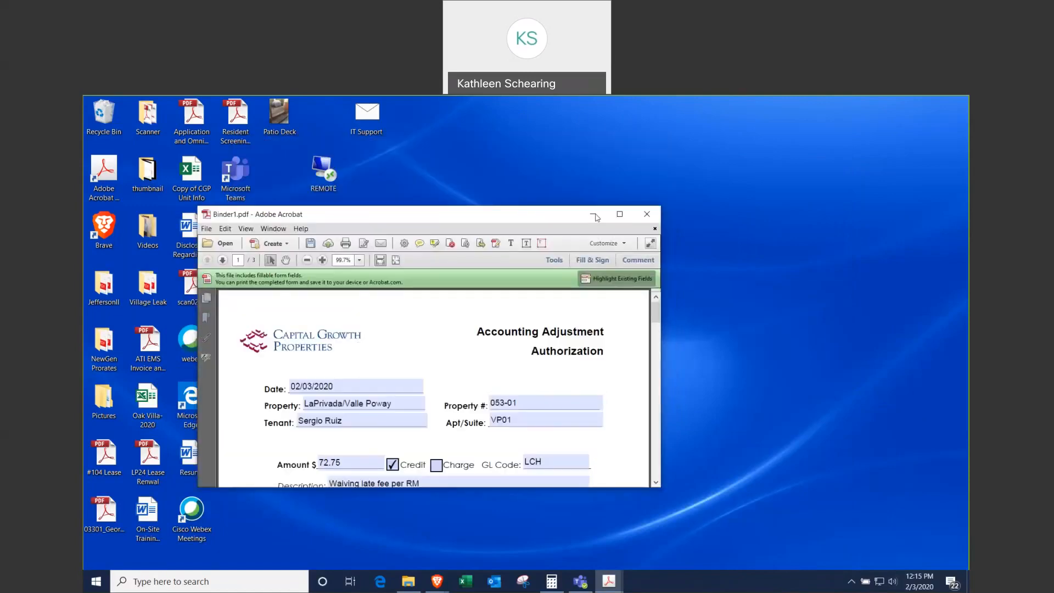
Step: Maximize Binder1.pdf, review it down to the ledger page, then return to page 1
left_click(620, 214)
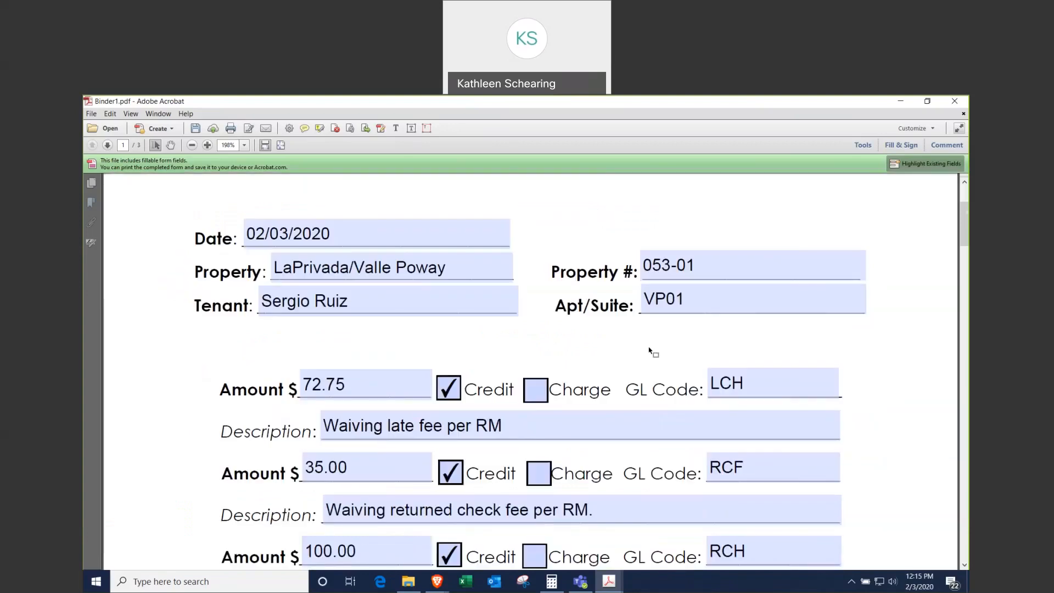
scroll(650, 351, "down", 10)
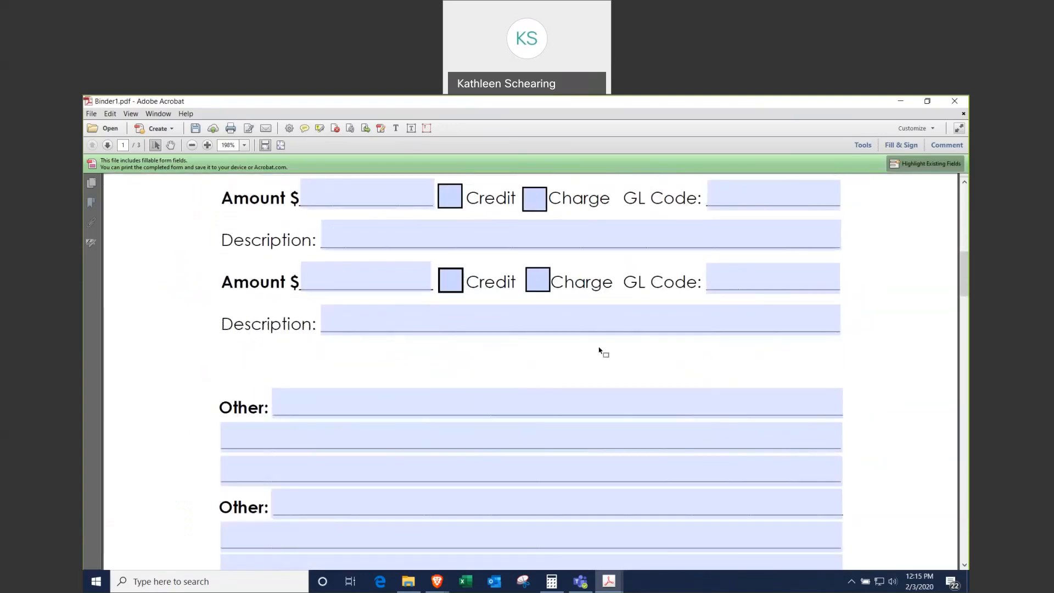
scroll(600, 349, "down", 12)
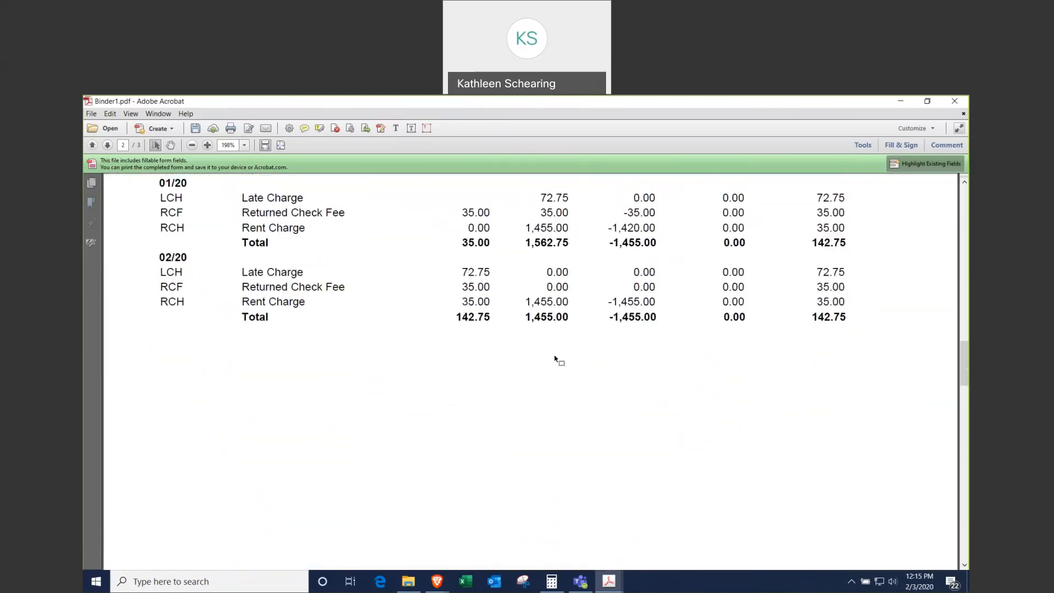
scroll(556, 358, "down", 12)
scroll(546, 370, "down", 6)
scroll(963, 476, "down", 3)
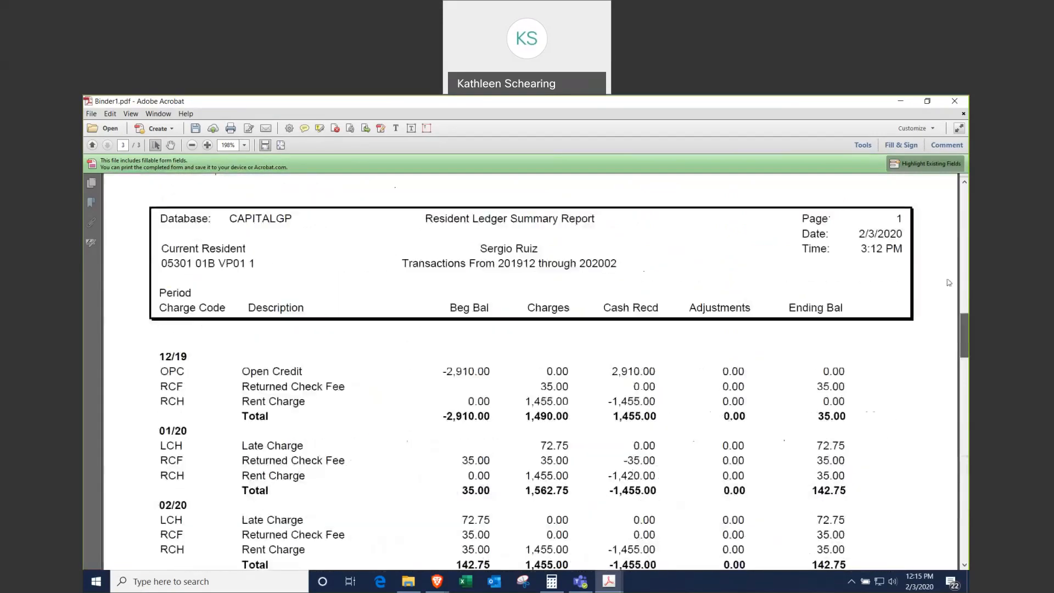
left_click_drag(964, 335, 959, 186)
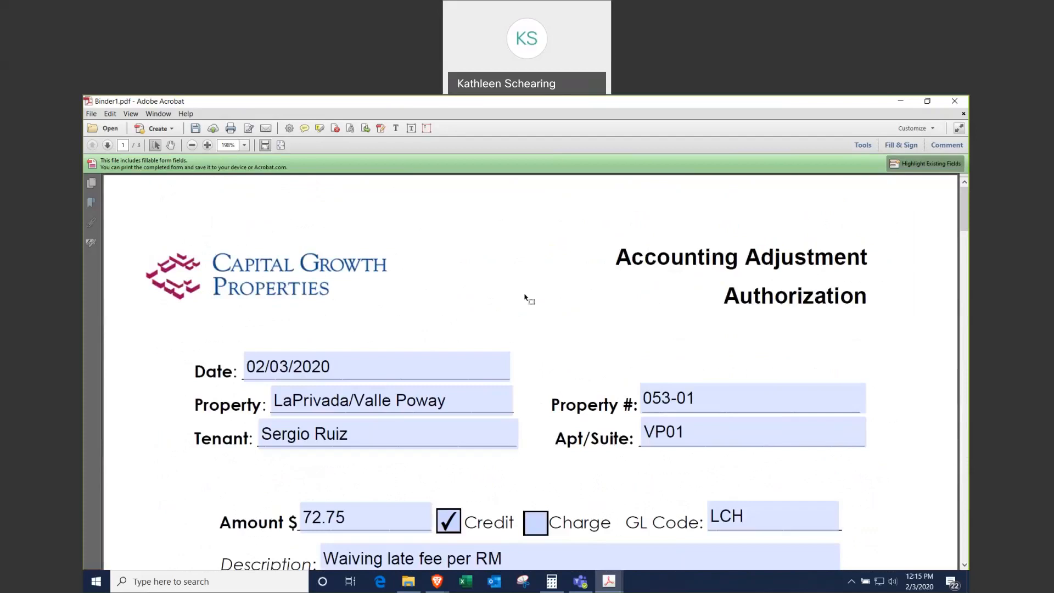
left_click(91, 115)
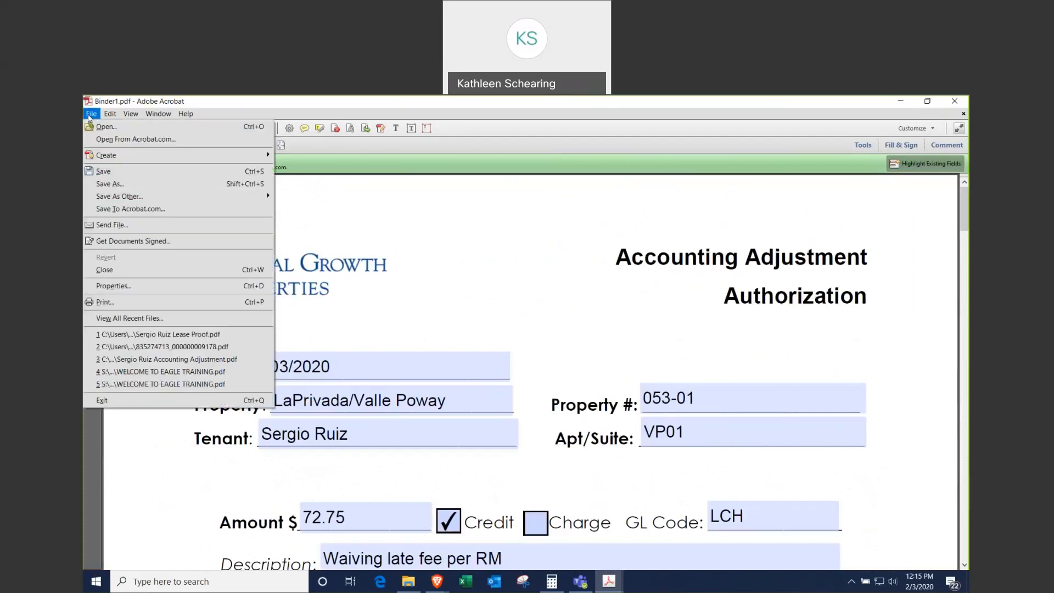
Step: Save As into Citrix Files > Shared With Me > Property Folders > Valle Poway > AAs Pending > Pending AA
left_click(119, 187)
left_click(127, 342)
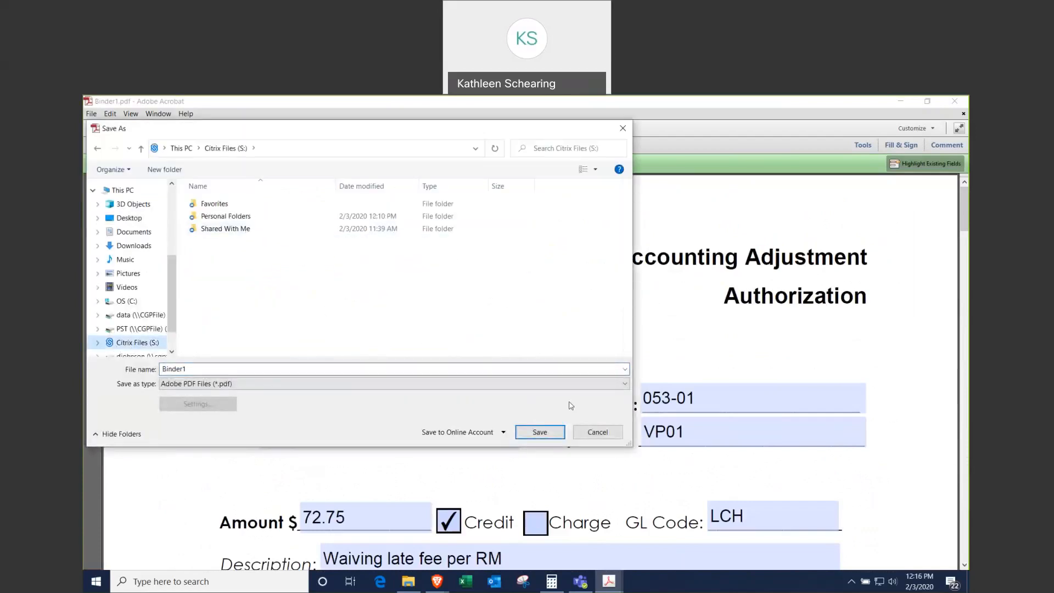
double_click(233, 230)
double_click(236, 231)
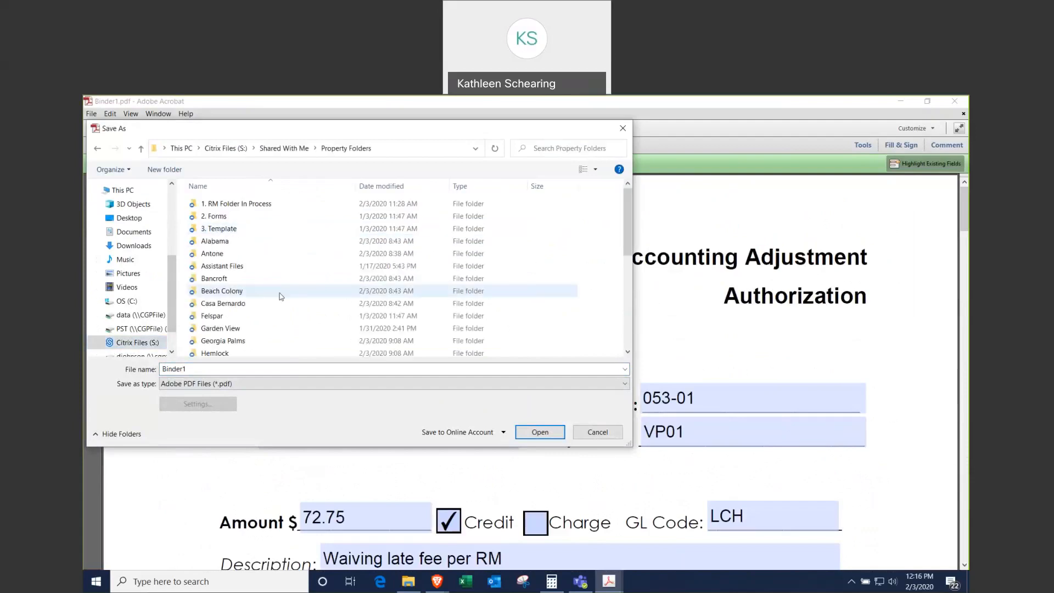
scroll(278, 295, "down", 5)
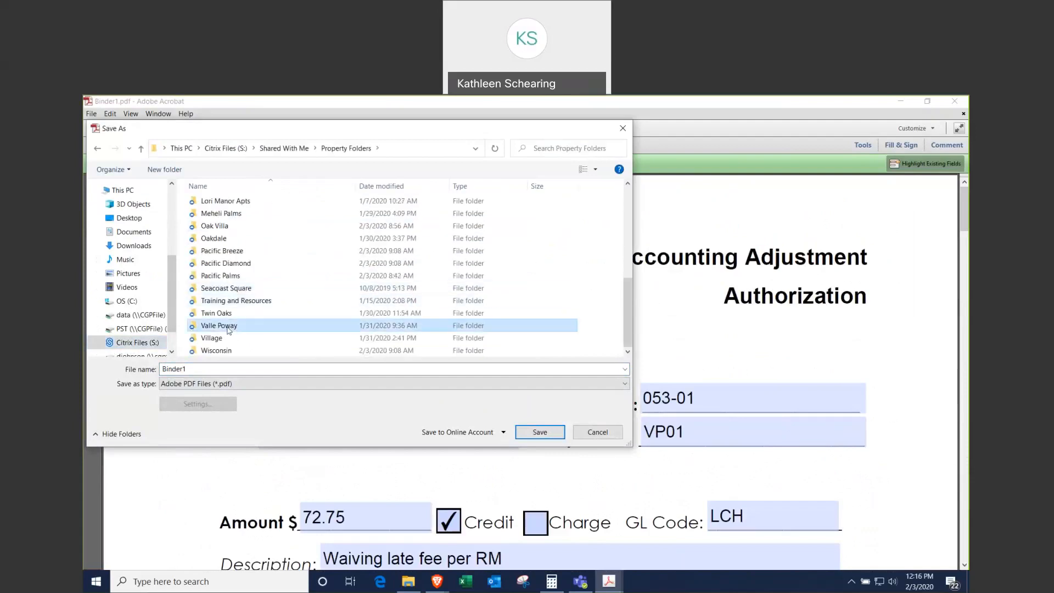
double_click(236, 325)
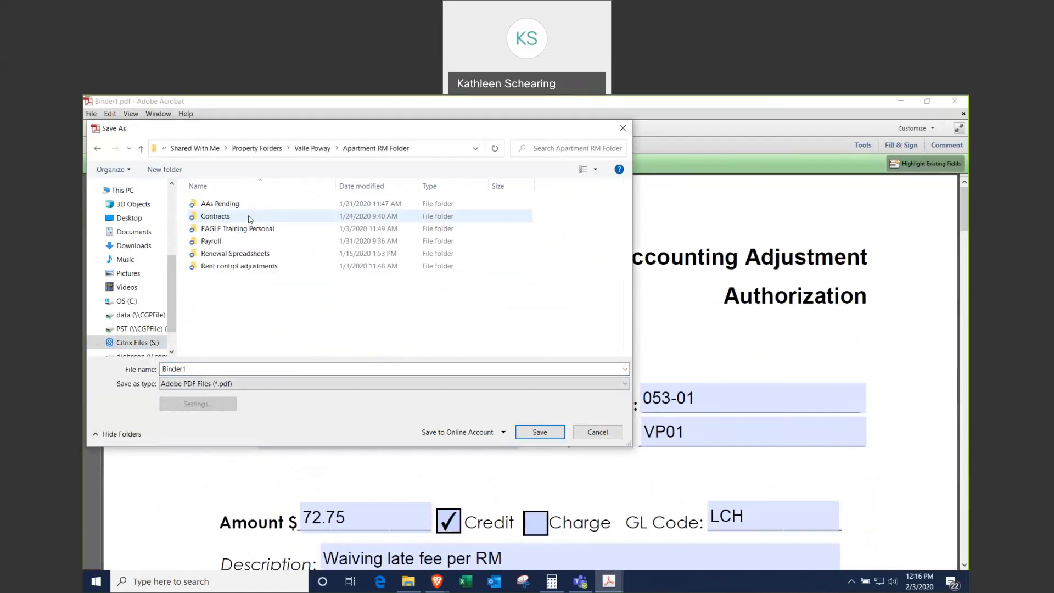
double_click(239, 205)
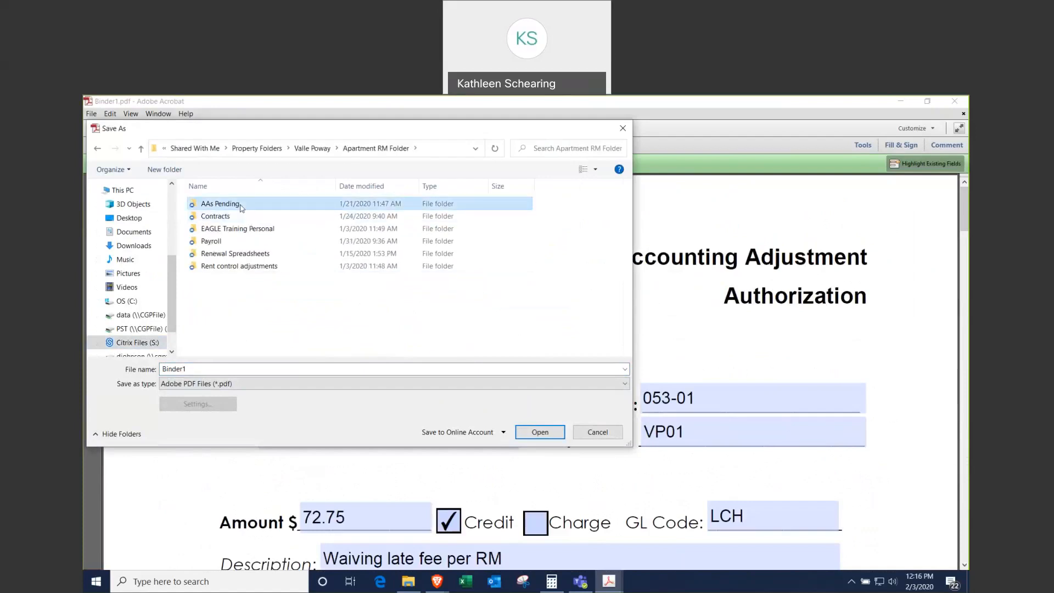
double_click(231, 219)
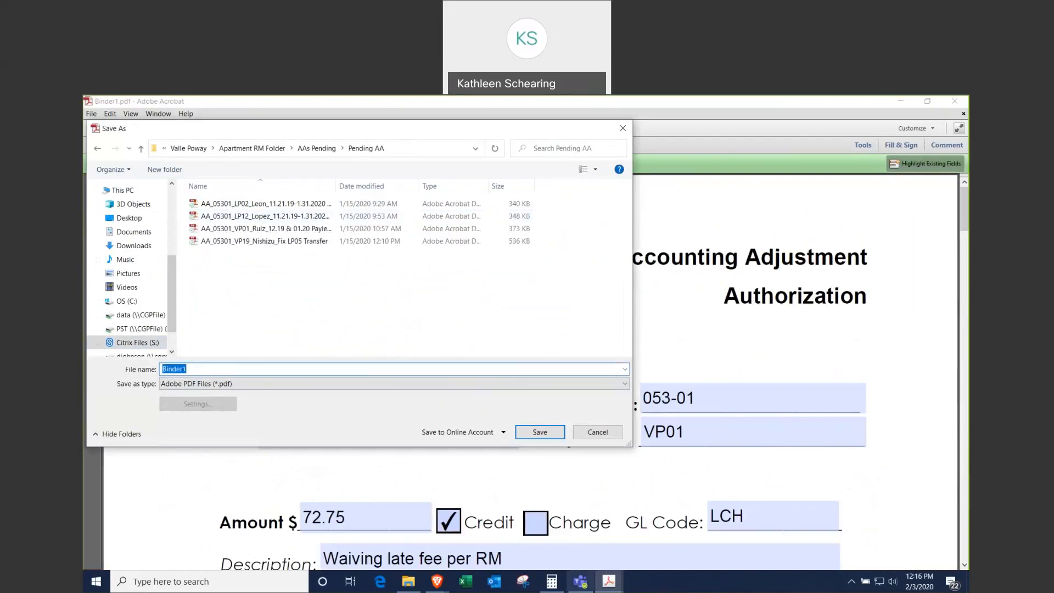
Step: Check the file-naming convention in the Accounting Adjustments Procedure PDF
left_click(609, 582)
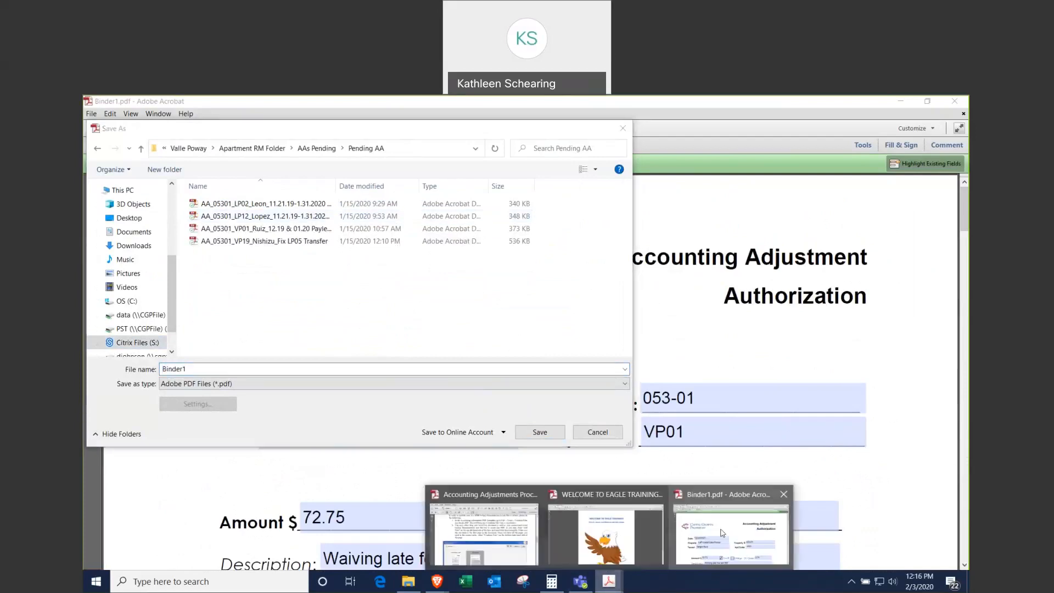
left_click(474, 532)
scroll(672, 308, "down", 10)
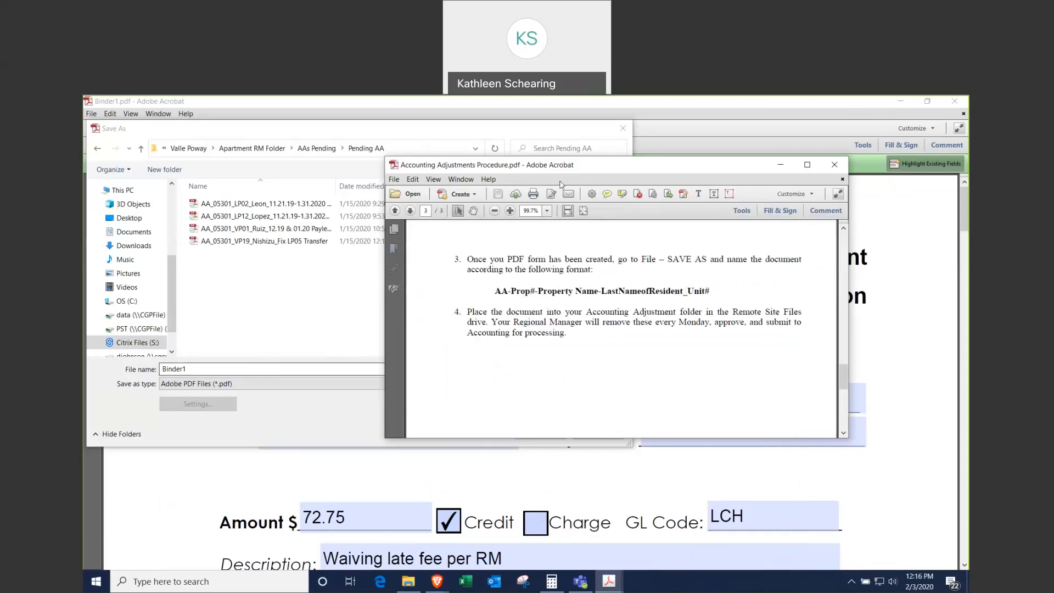
left_click(257, 367)
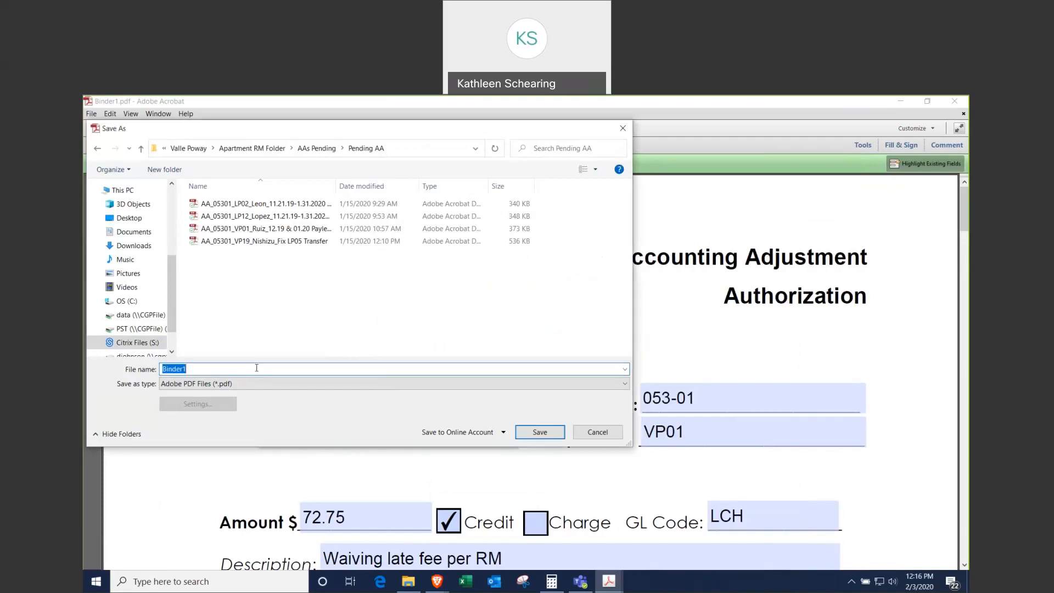
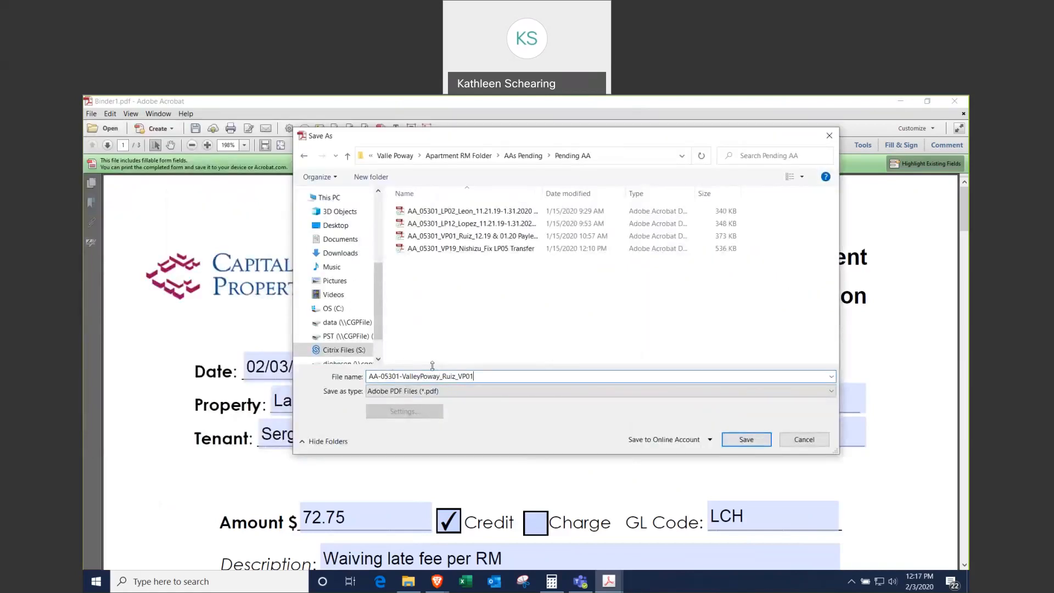
Step: Save the combined PDF as AA-05301-ValleyPoway_<tenant surname>_VP01
left_click(745, 440)
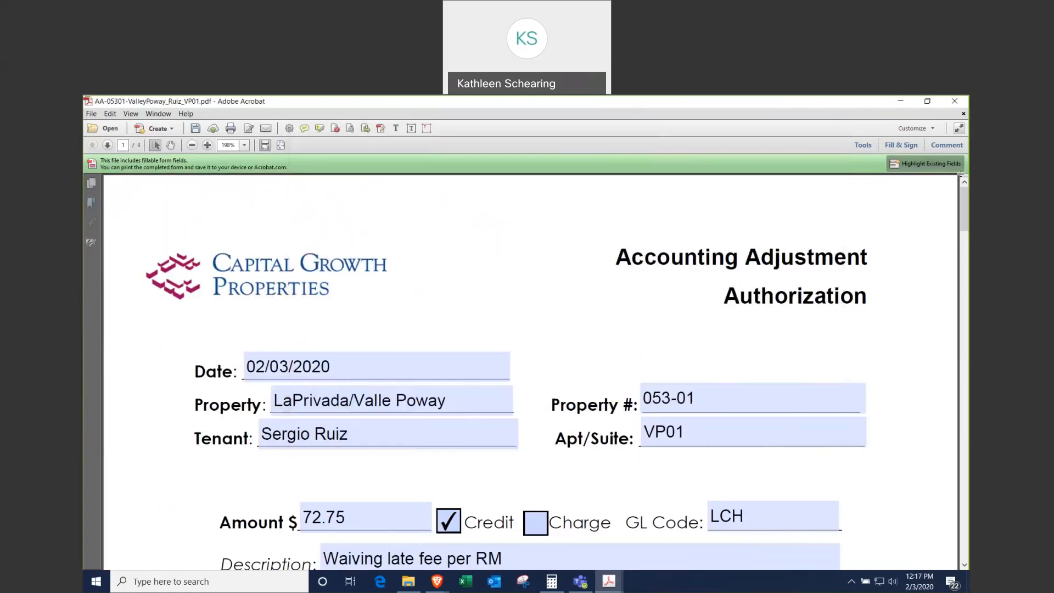
Step: Close the saved PDF, delete the three source PDFs from the desktop, and return to the Procedure document
left_click(956, 101)
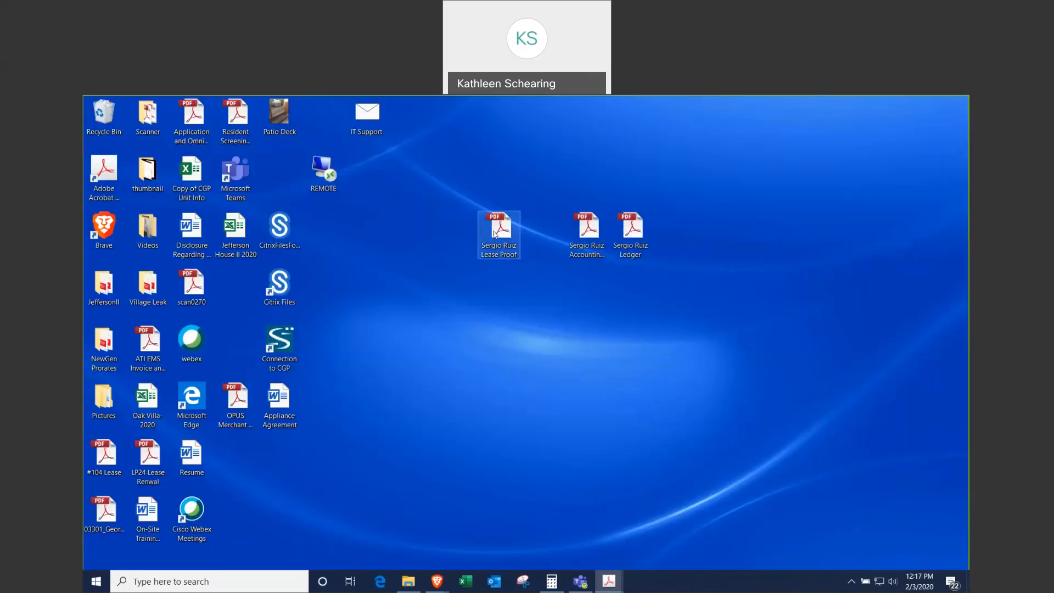
left_click(496, 233)
left_click(588, 231, "ctrl")
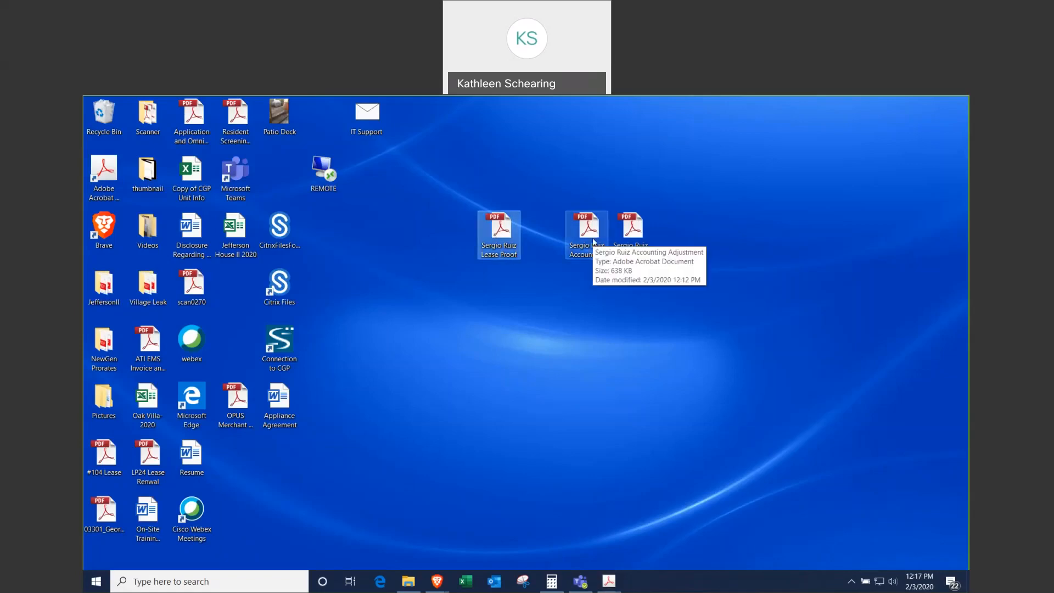
left_click(641, 231, "ctrl")
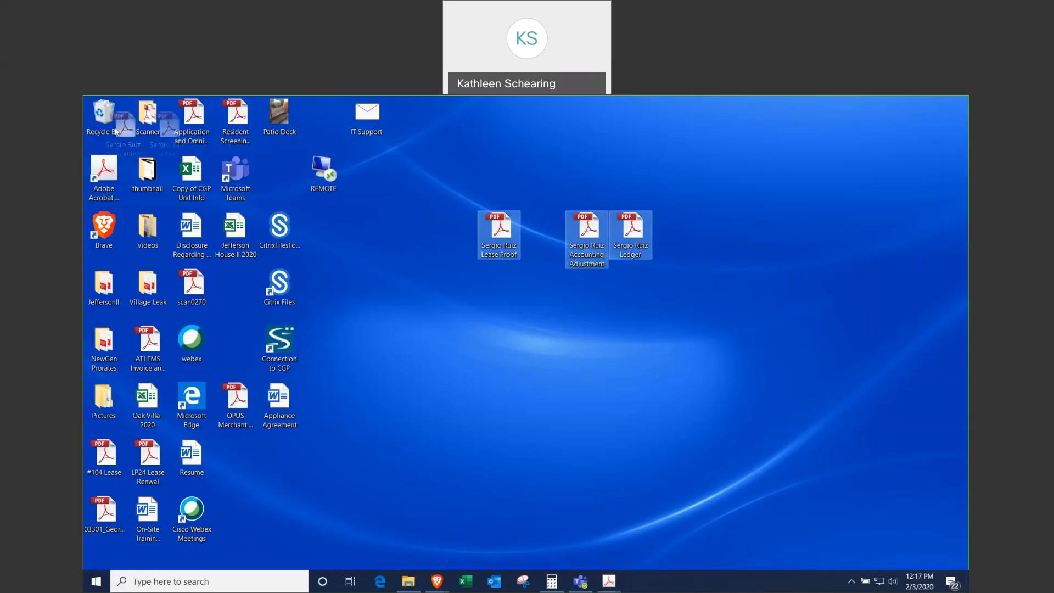
left_click_drag(641, 231, 98, 123)
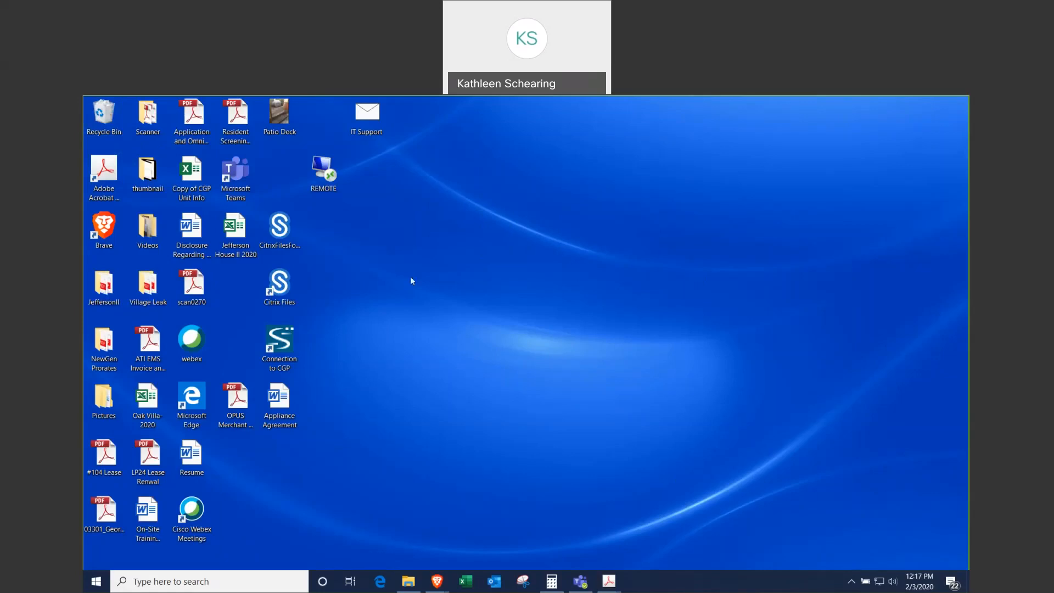
key("alt+Tab")
scroll(568, 390, "up", 5)
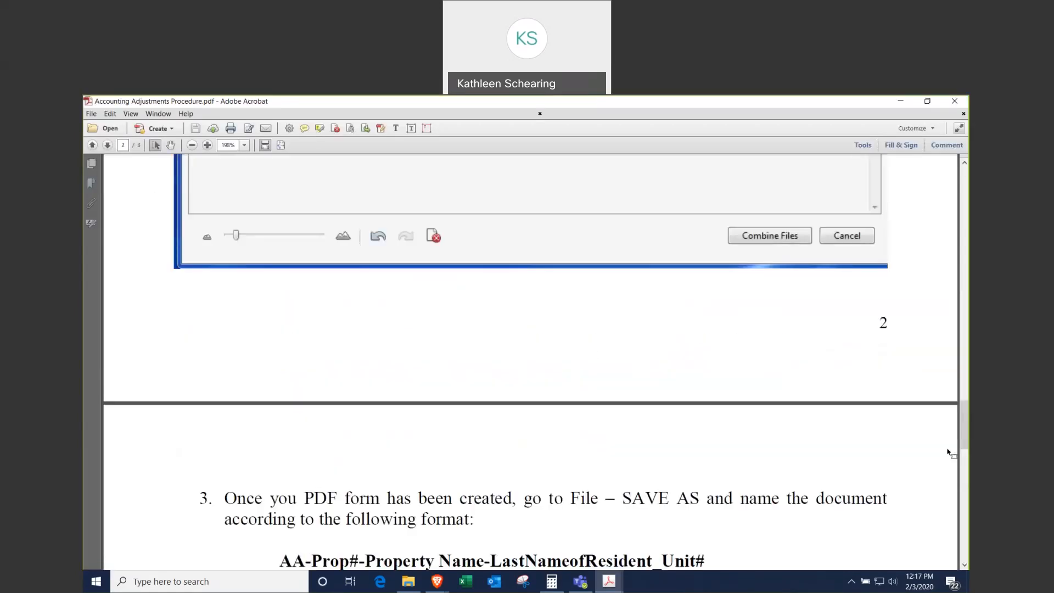
Step: Scroll the Procedure PDF from the top down to step 1's date, property, tenant and amount fields
left_click_drag(965, 424, 960, 196)
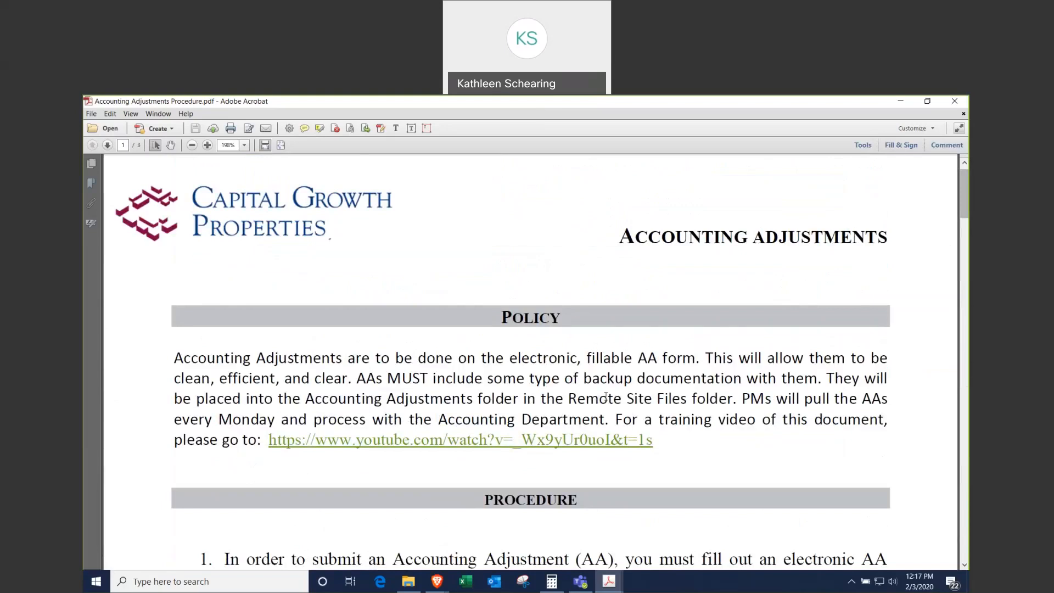
scroll(582, 423, "down", 5)
scroll(582, 423, "down", 2)
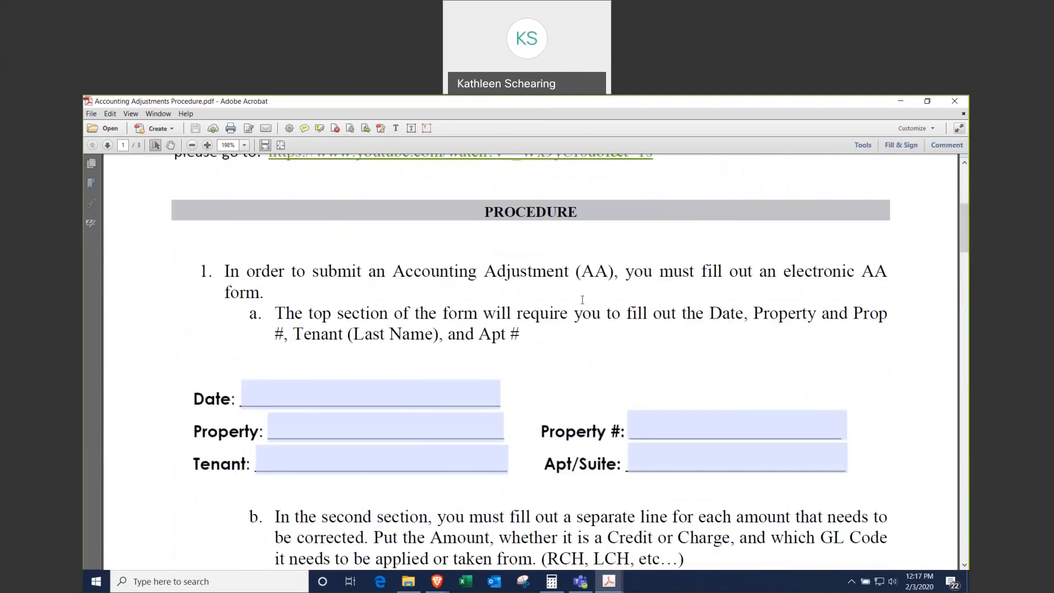
scroll(582, 299, "down", 2)
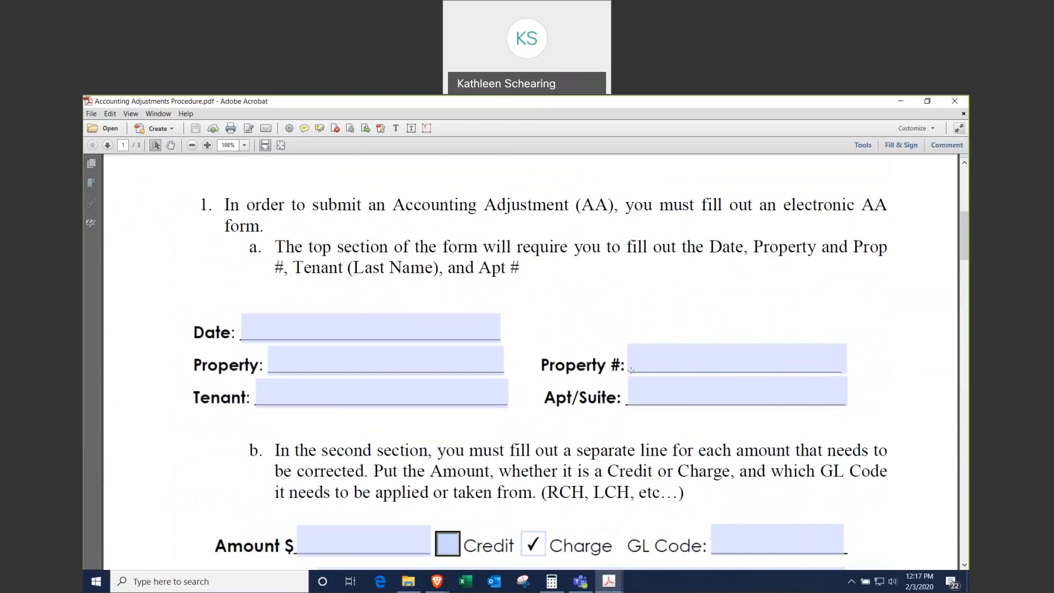